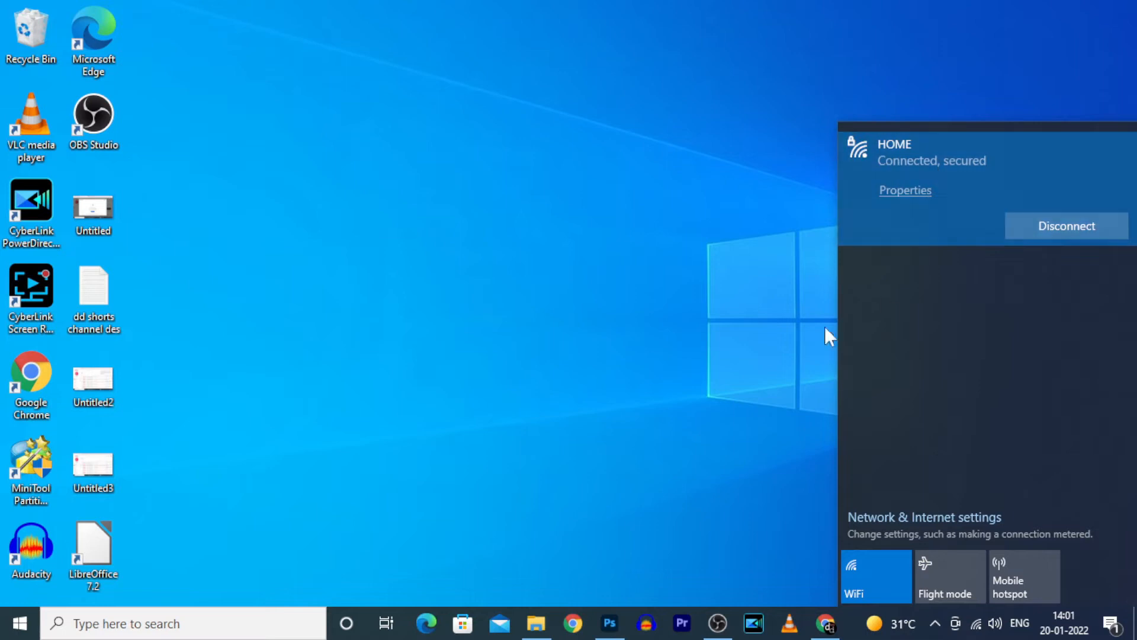
Disconnect the computer from the HOME WiFi network and switch to Photoshop
left_click(1025, 232)
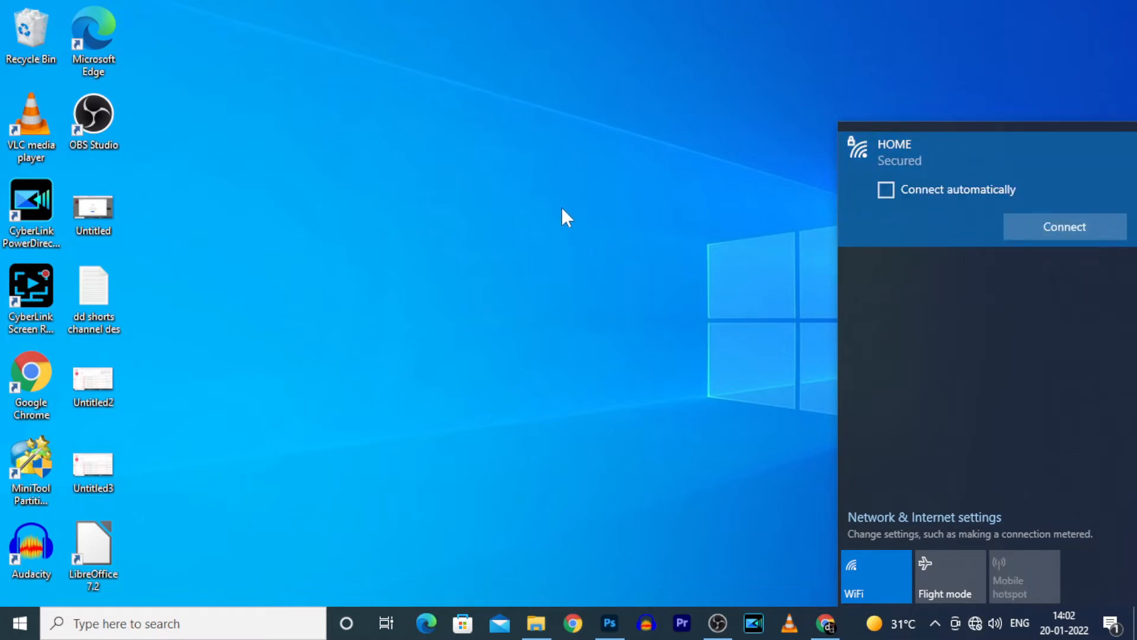
left_click(562, 211)
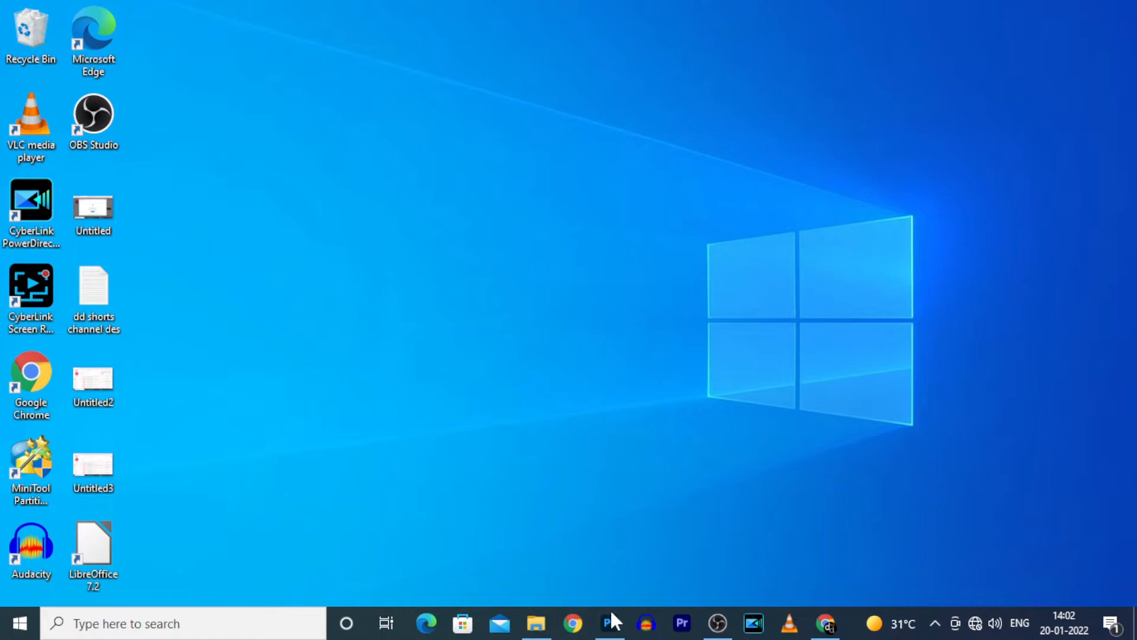
left_click(613, 630)
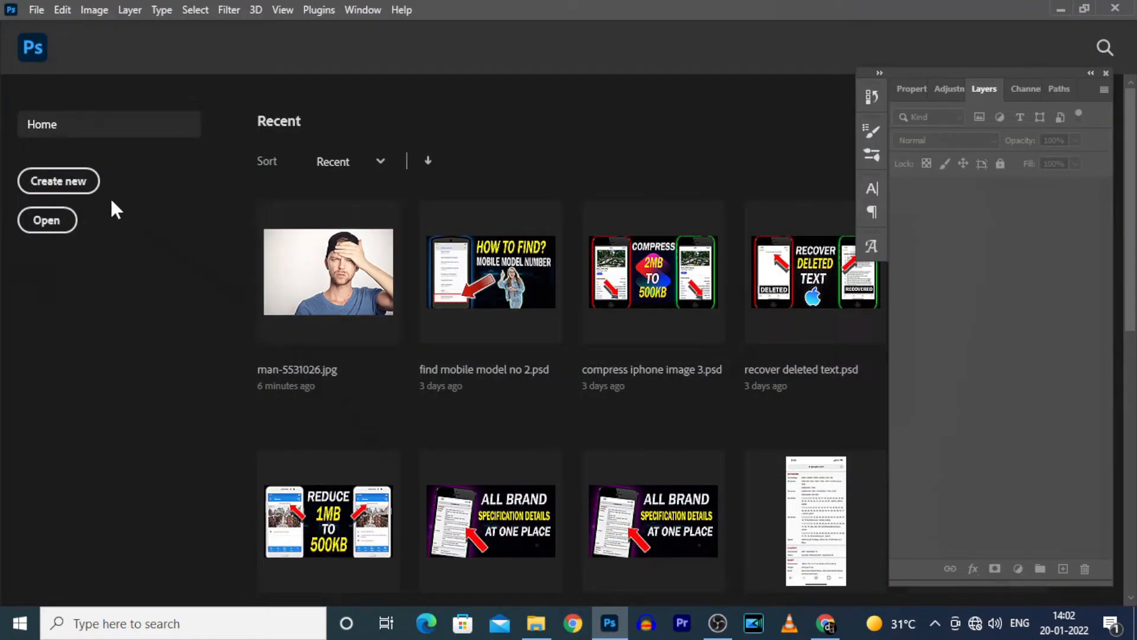
Open the portrait photo adult-1867889.jpg from its folder as a Photoshop document
left_click(80, 182)
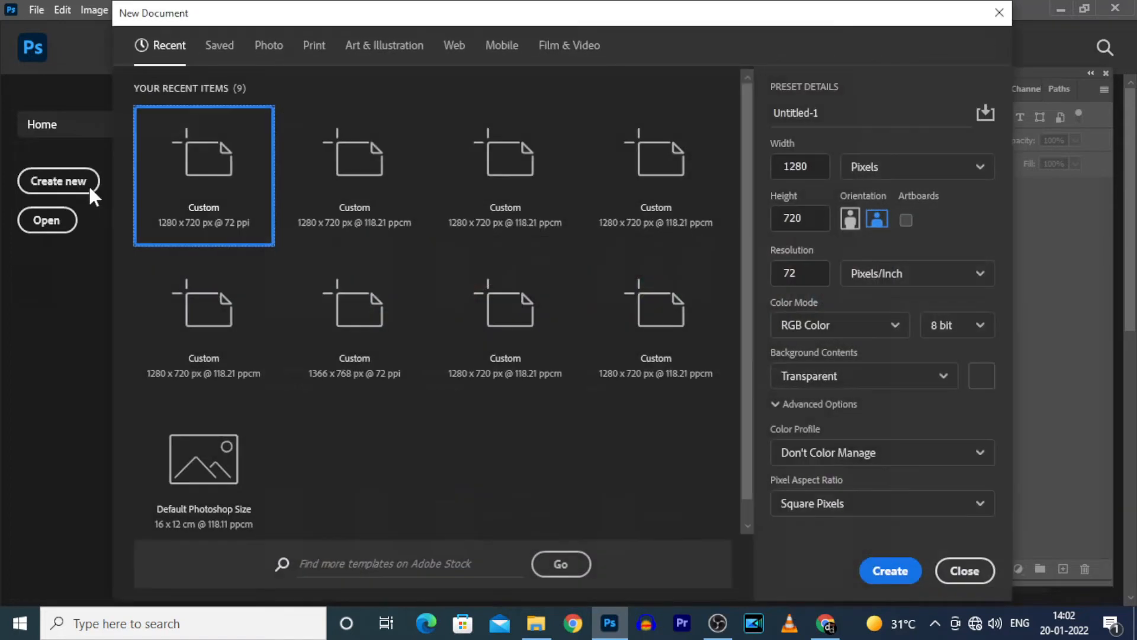
left_click(999, 12)
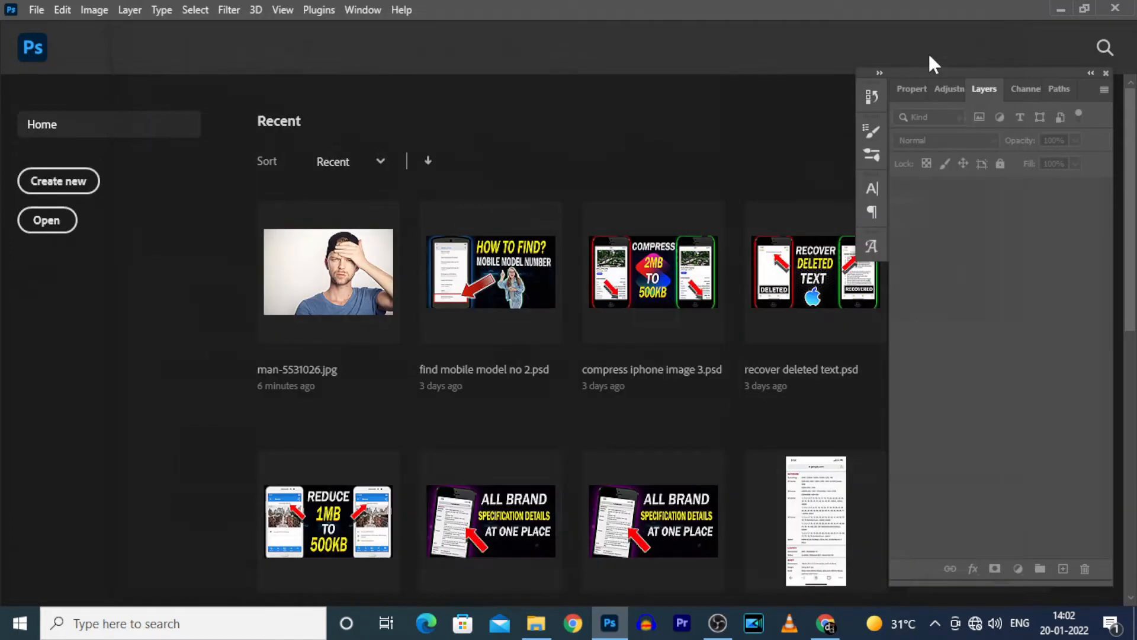
left_click(537, 623)
left_click(71, 142)
left_click_drag(188, 155, 311, 272)
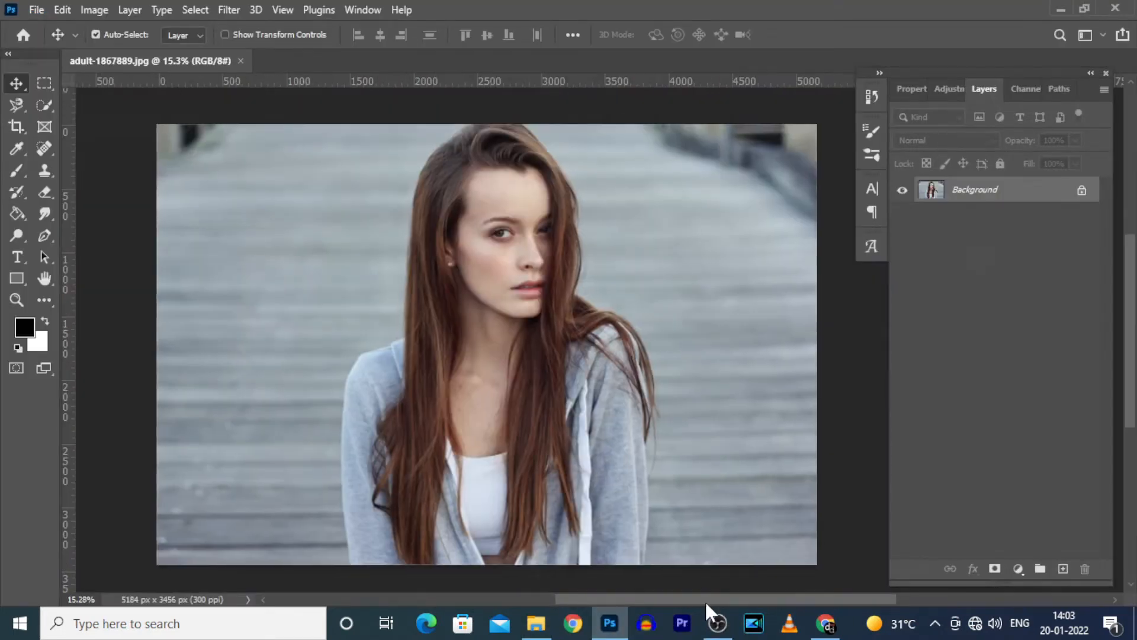
Examine the portrait at different magnifications by zooming the canvas out and back in
left_click_drag(707, 606, 682, 638)
mouse_move(1129, 414)
left_mouse_down()
mouse_move(1130, 266)
mouse_move(1129, 418)
left_mouse_up()
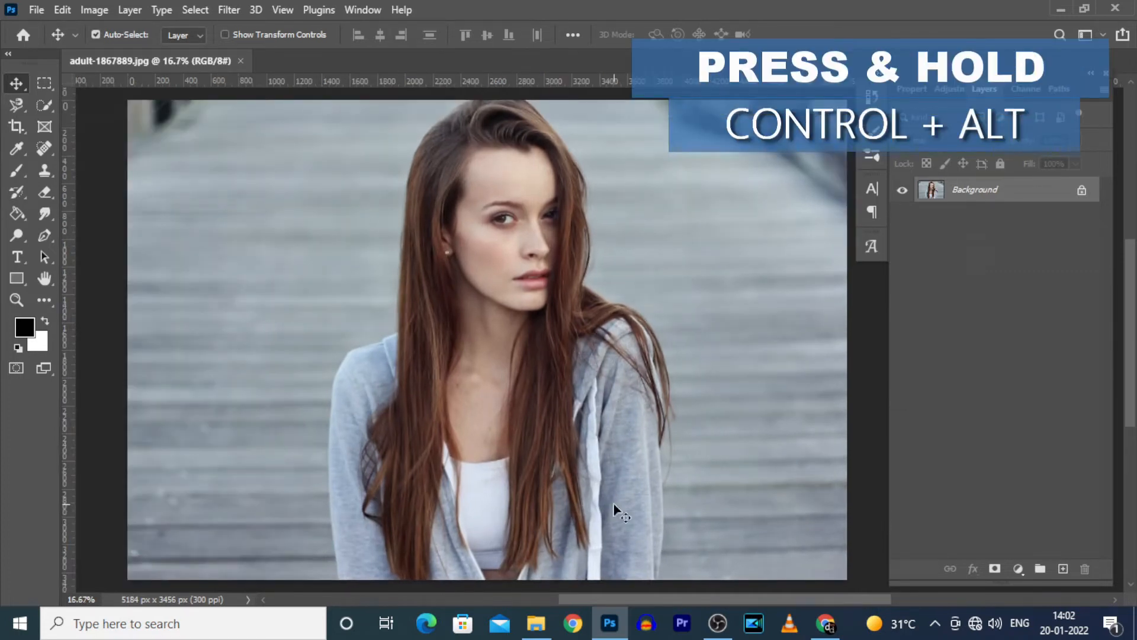
key("ctrl+alt")
scroll(509, 396, "down", 4)
scroll(513, 401, "down", 2)
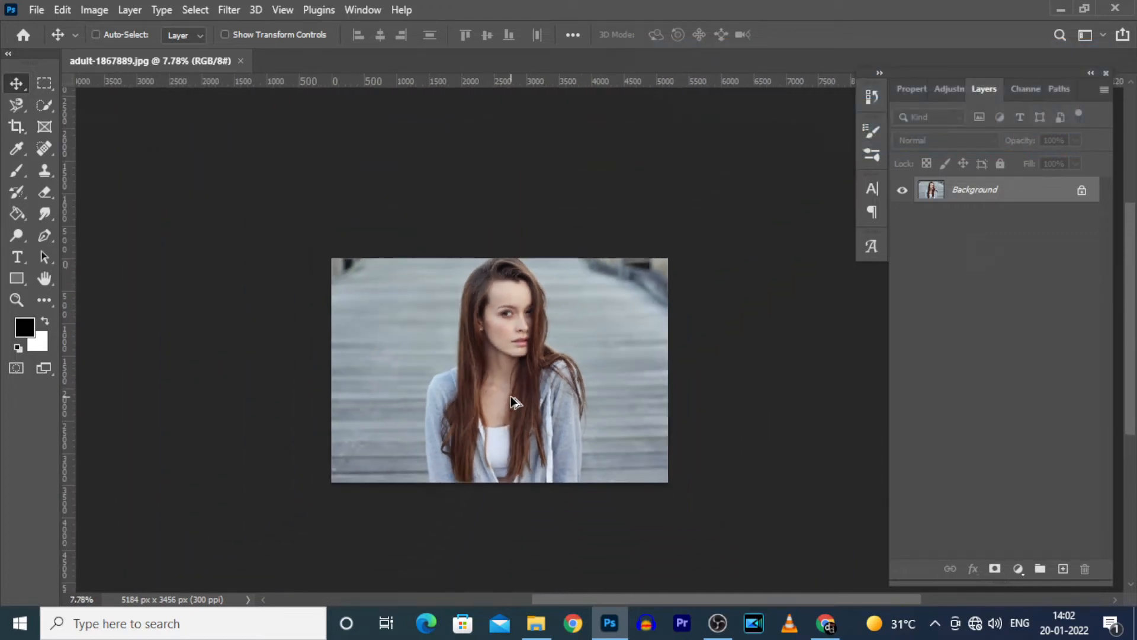
scroll(513, 401, "up", 5)
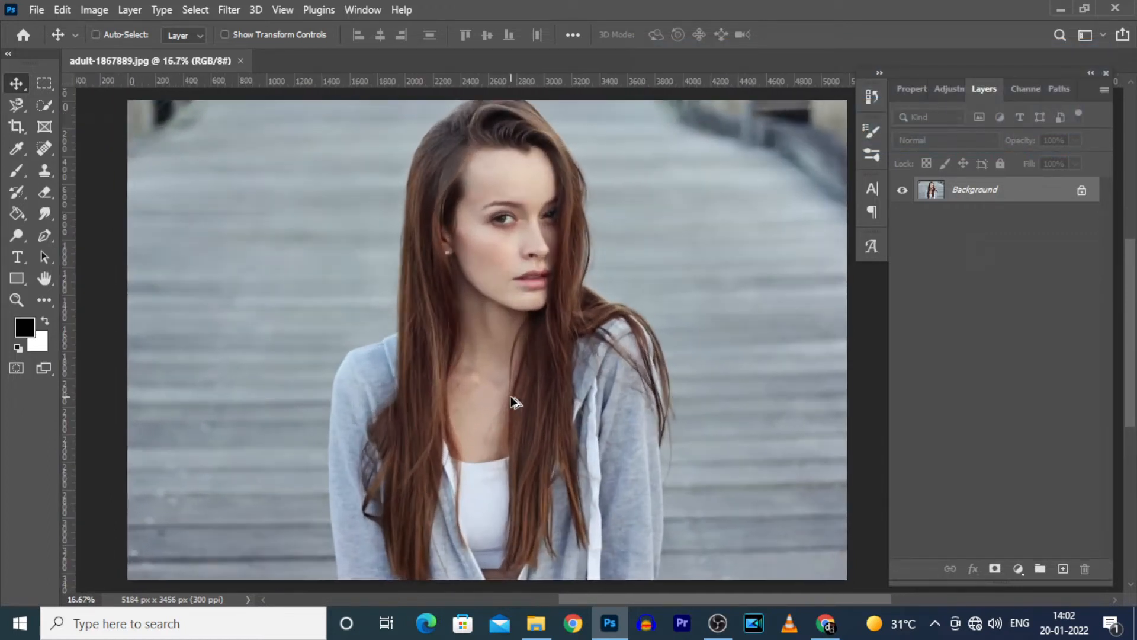
scroll(513, 401, "down", 4)
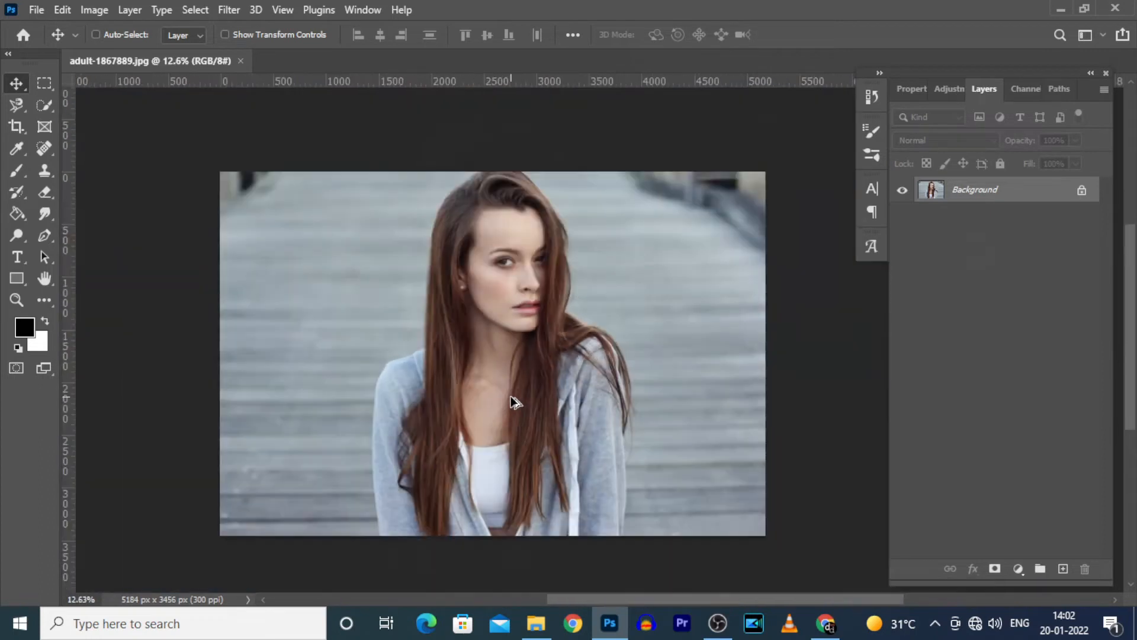
scroll(513, 401, "up", 2)
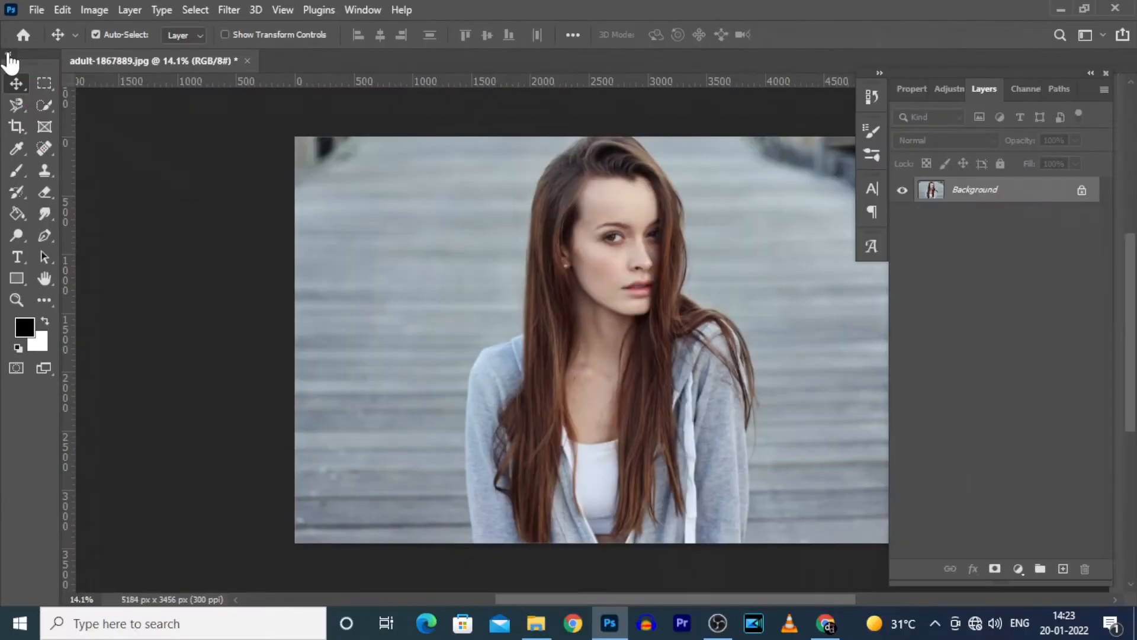
Switch the tools to a single-column layout and select the Move Tool
left_click(8, 55)
left_click(9, 55)
left_click(8, 55)
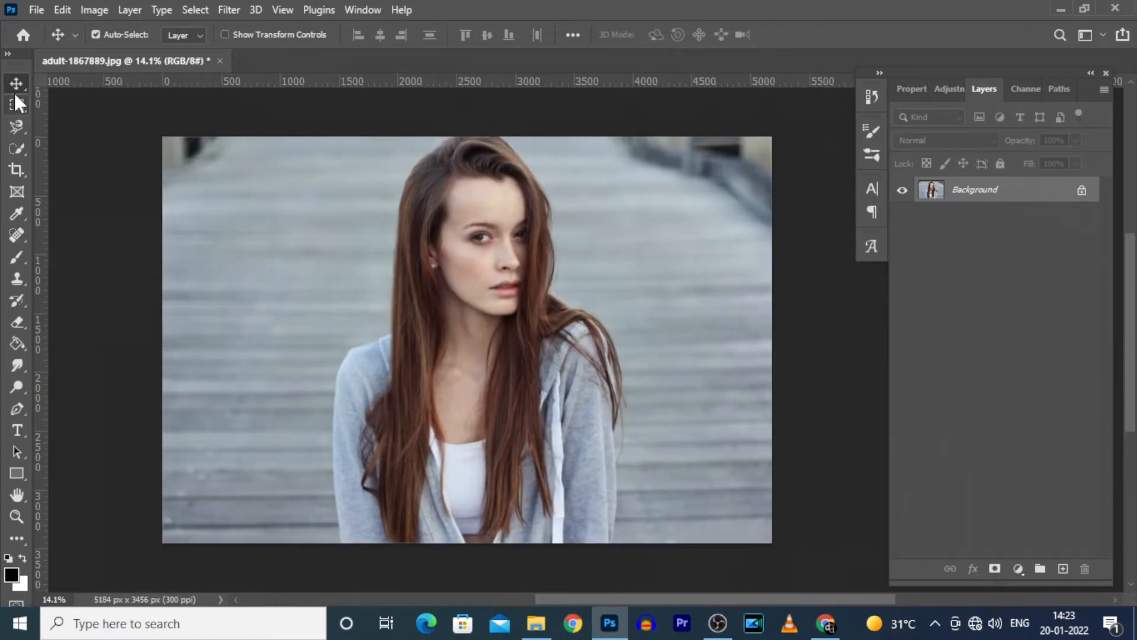
right_click(14, 89)
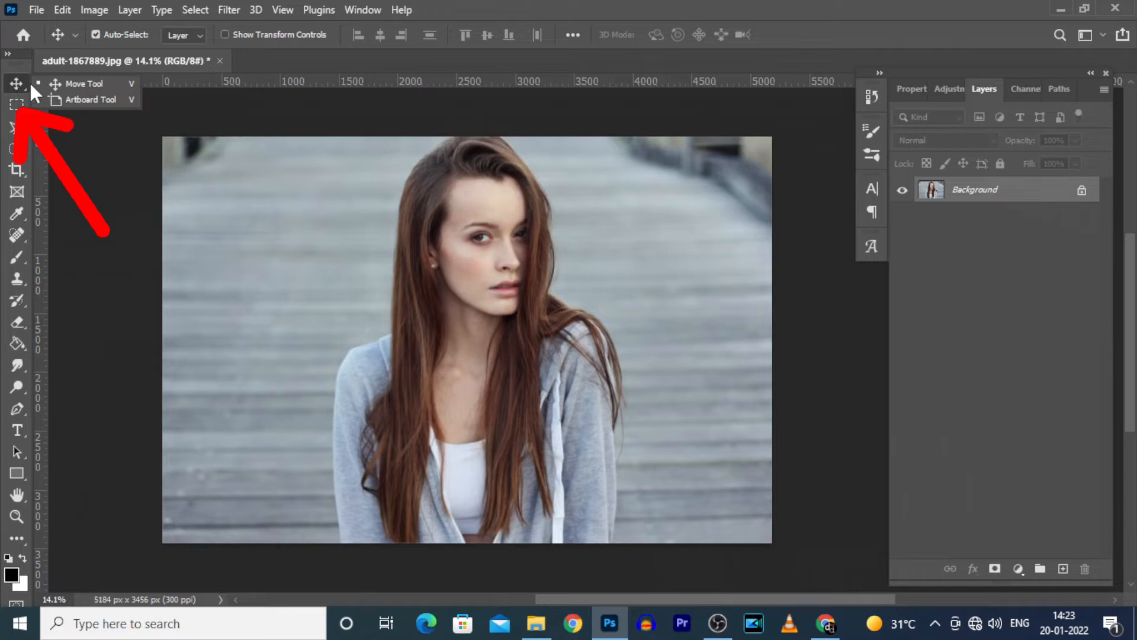
left_click(62, 82)
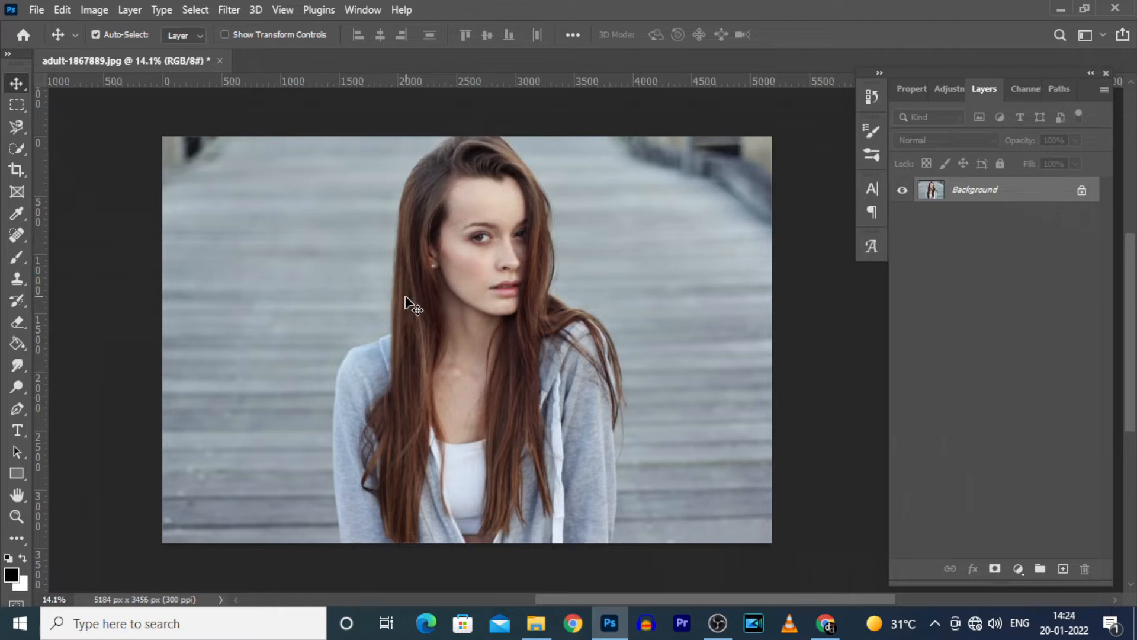
With the Pen tool in Path mode, start a path at the photo's bottom edge and trace up the woman's left-hand sleeve
key("p")
left_click(16, 130)
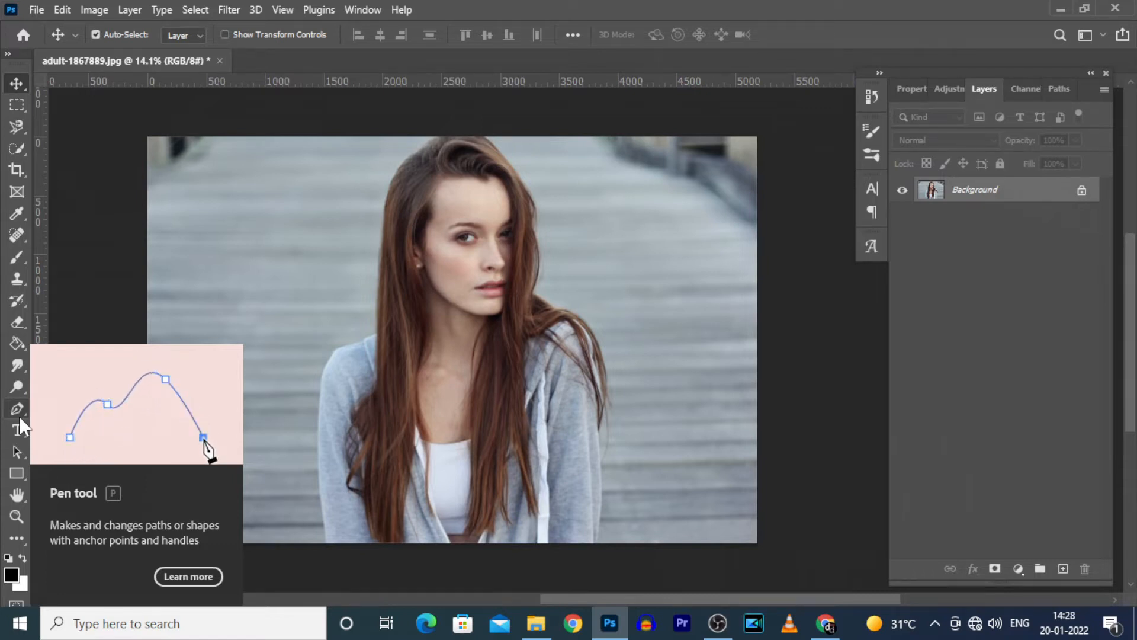
left_click(19, 406)
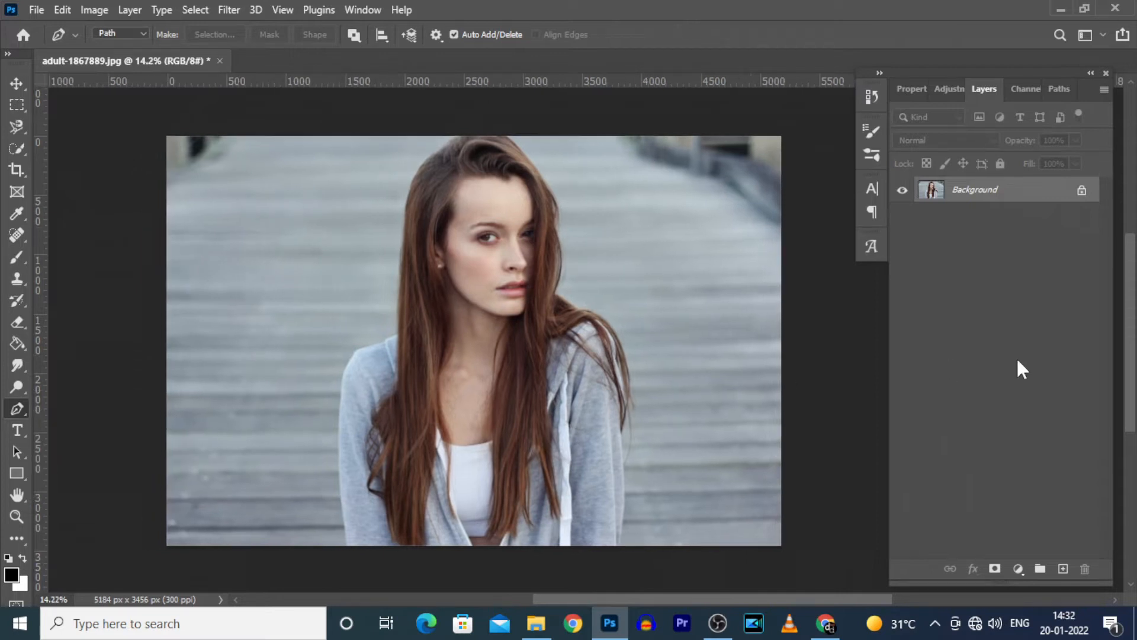
left_click_drag(1129, 340, 1130, 341)
left_click_drag(770, 596, 775, 595)
scroll(474, 396, "up", 3)
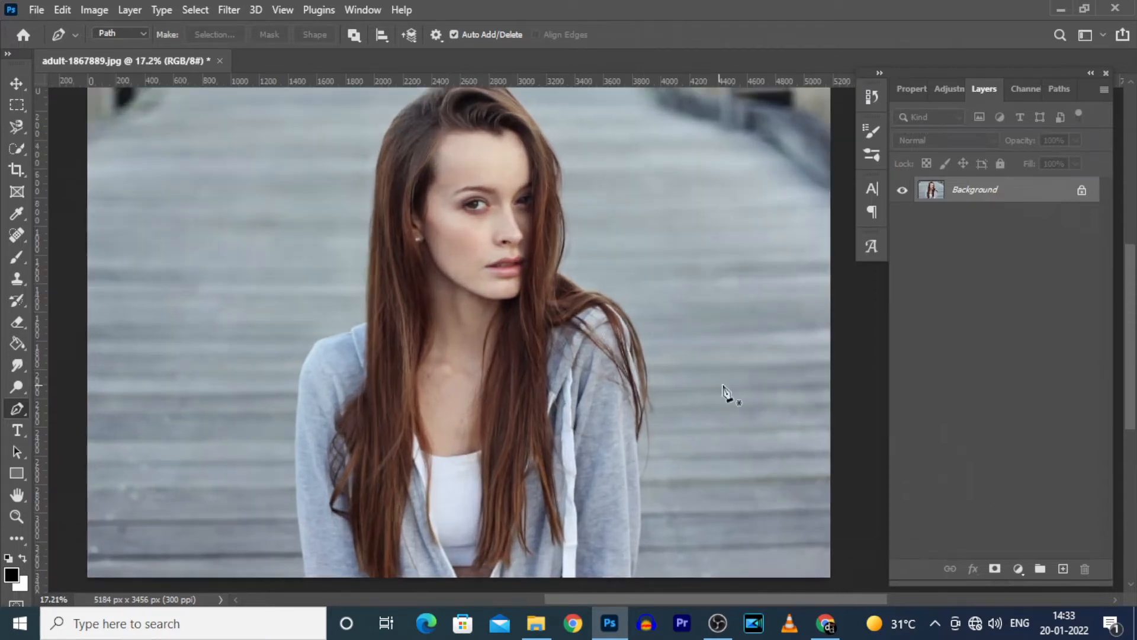
left_click(305, 576)
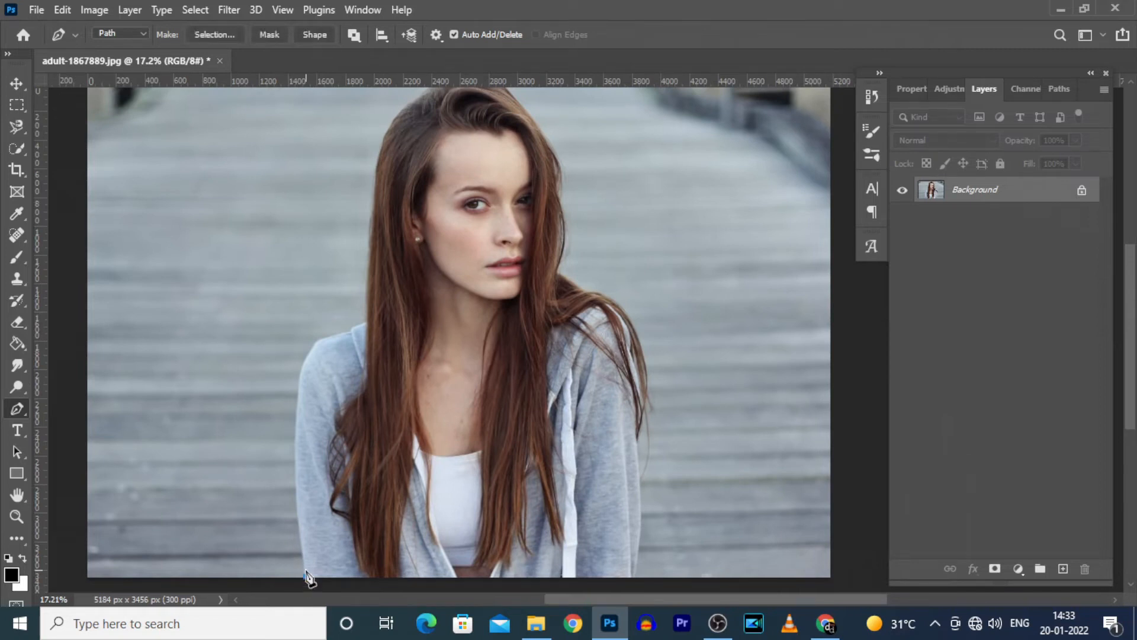
left_click(303, 555)
left_click(299, 523)
left_click(297, 494)
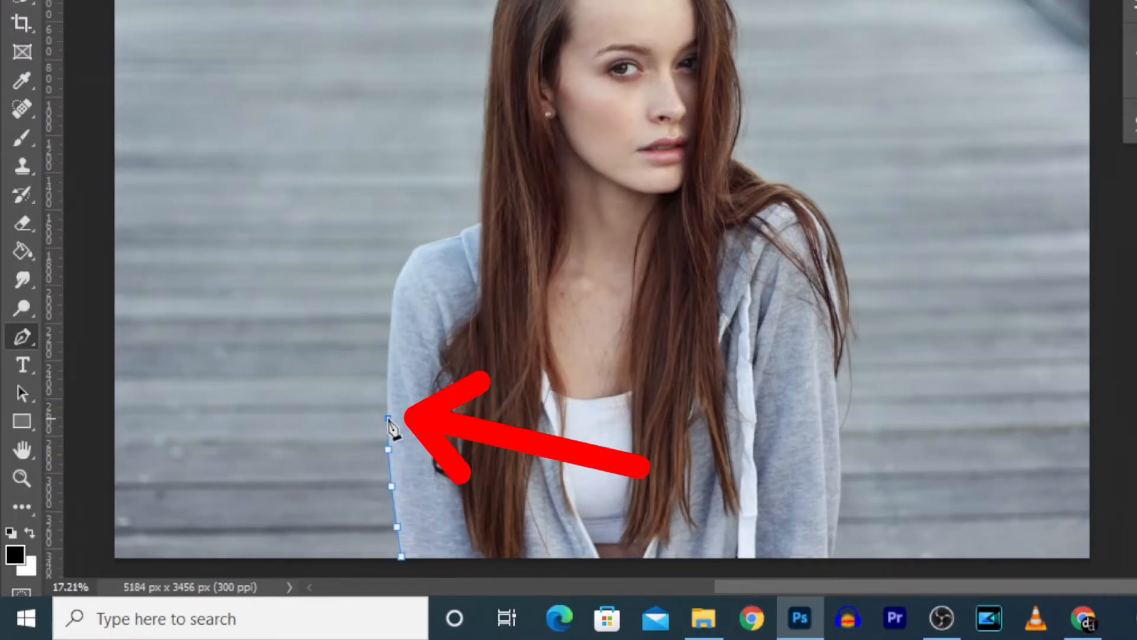
left_click(375, 385)
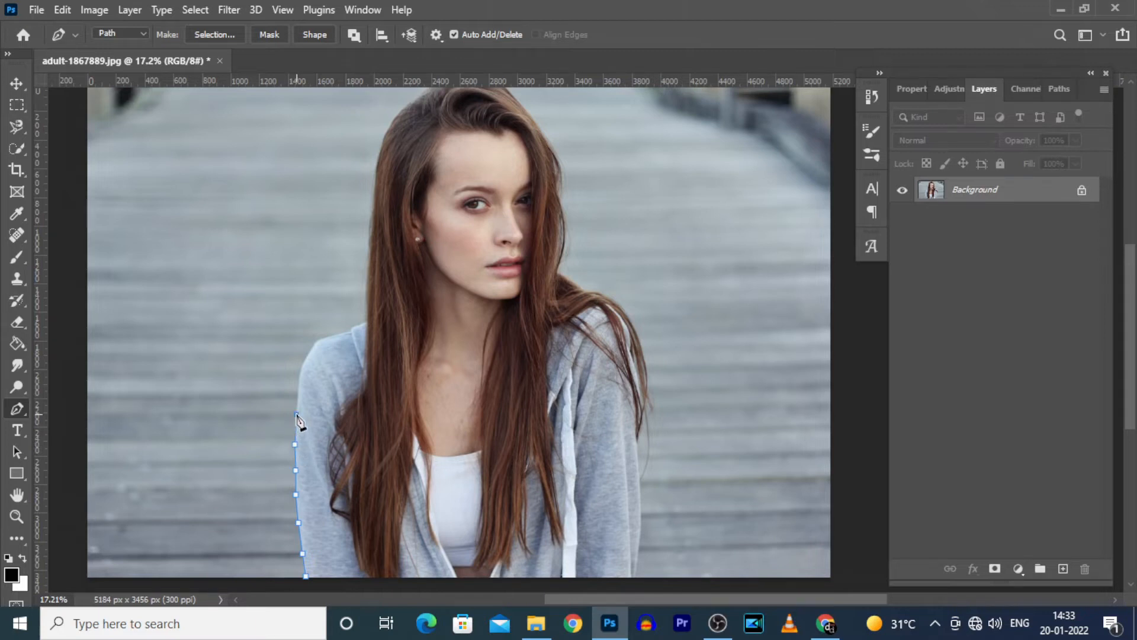
Continue the path with closely spaced anchor points around the left-hand shoulder of the hoodie to the hair
scroll(298, 419, "up", 3)
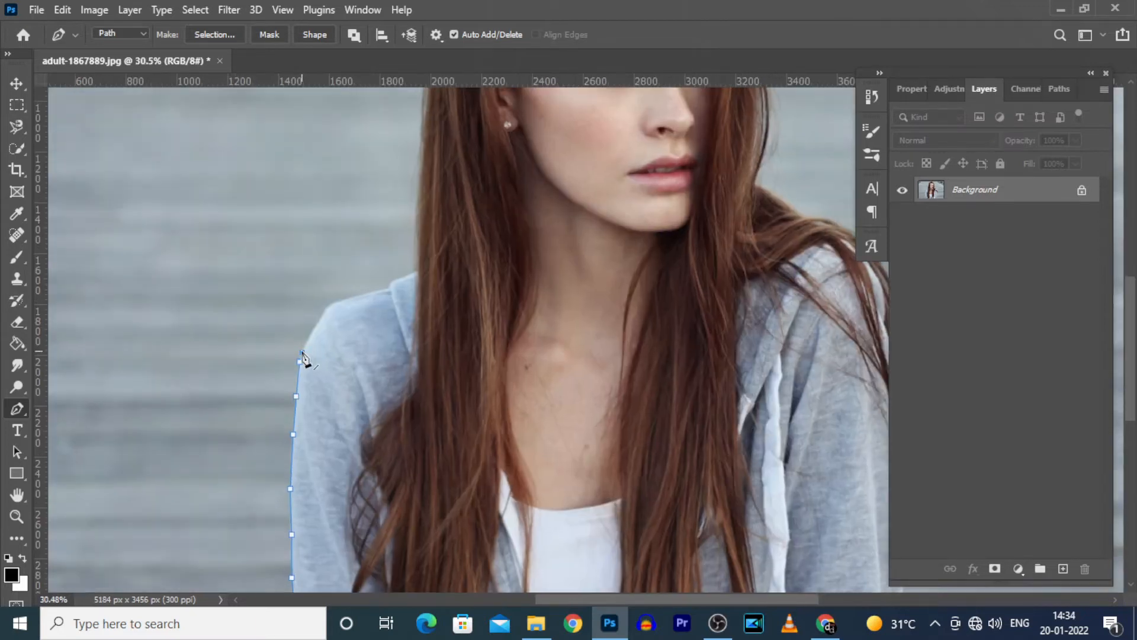
left_click(308, 339)
left_click(310, 335)
left_click(315, 329)
left_click(318, 322)
left_click(320, 317)
left_click(327, 305)
left_click(334, 301)
left_click(341, 298)
left_click(349, 296)
left_click(360, 294)
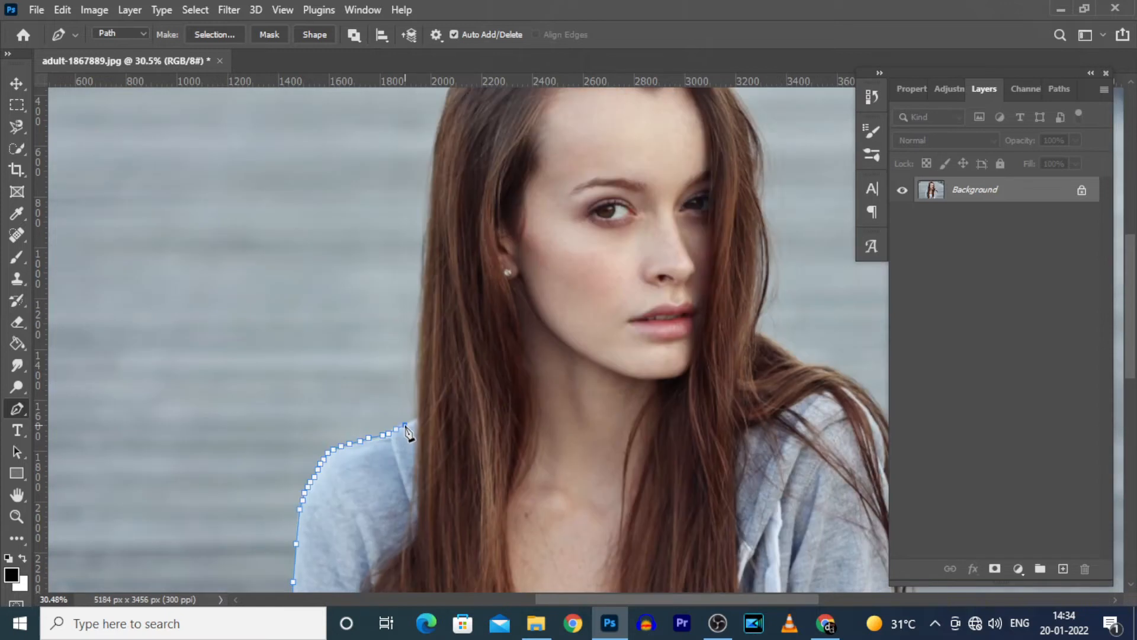
left_click(412, 422)
left_click(416, 418)
Extend the path upward along the outer edge of the long hair on the photo's left side
left_click_drag(748, 279, 747, 289)
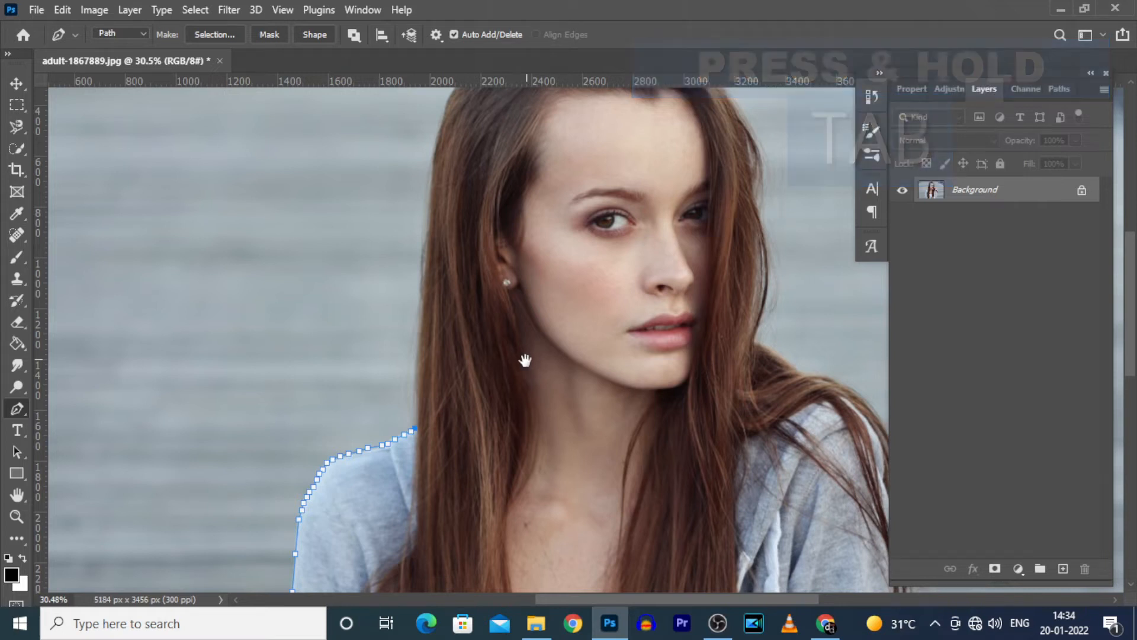
left_click_drag(480, 331, 482, 386)
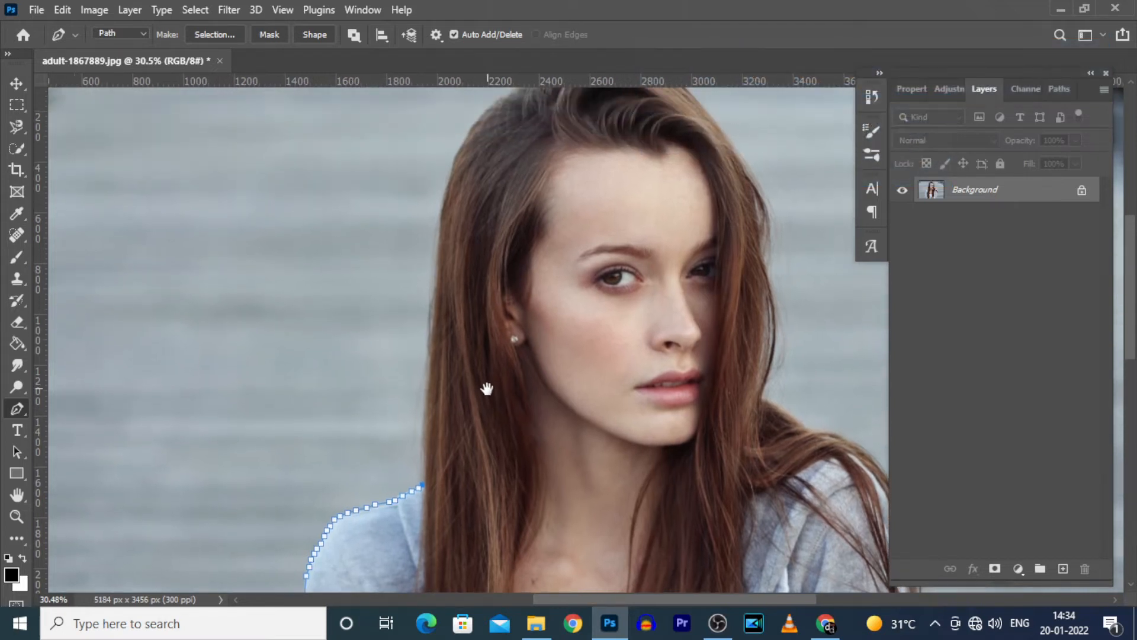
left_click(423, 465)
left_click(421, 456)
left_click(421, 431)
left_click(424, 409)
left_click(429, 377)
left_click(428, 359)
left_click(430, 332)
left_click(435, 283)
left_click(437, 241)
left_click(440, 208)
mouse_move(508, 180)
left_mouse_down()
mouse_move(497, 287)
mouse_move(434, 349)
left_mouse_up()
left_click(434, 300)
left_click(437, 285)
left_click(440, 273)
Trace the left curve of the crown to the photo's top edge and carry the path across the head
left_click(435, 332)
left_click(444, 313)
left_click(452, 302)
left_click(462, 288)
left_click(468, 282)
left_click(476, 275)
left_click(484, 270)
left_click(491, 264)
left_click(497, 258)
left_click(503, 252)
left_click(509, 247)
left_click(517, 243)
left_click(523, 239)
left_click(529, 237)
left_click(638, 237)
Trace the path down the right-hand side of the head, following the outer edge of the hair to cheek level
left_click_drag(722, 285, 584, 259)
left_click(513, 222)
left_click(530, 239)
left_click(546, 257)
left_click(560, 273)
left_click(574, 293)
left_click(583, 306)
left_click(592, 318)
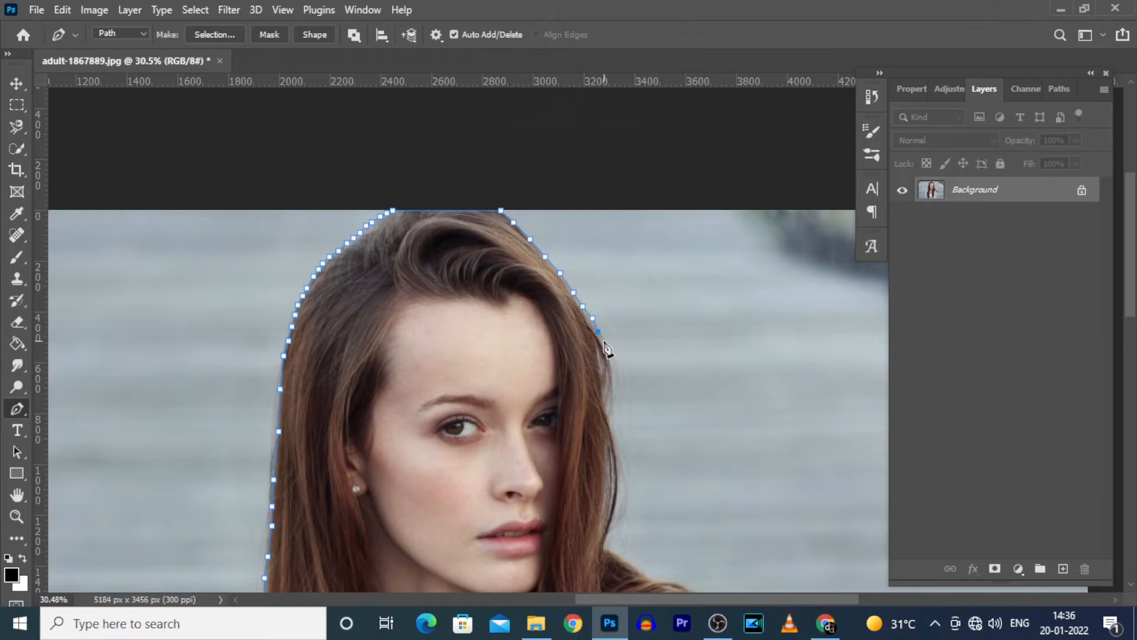
left_click(603, 342)
left_click(611, 357)
left_click(614, 370)
left_click(613, 381)
left_click(604, 391)
left_click(604, 399)
left_click(609, 414)
left_click(613, 436)
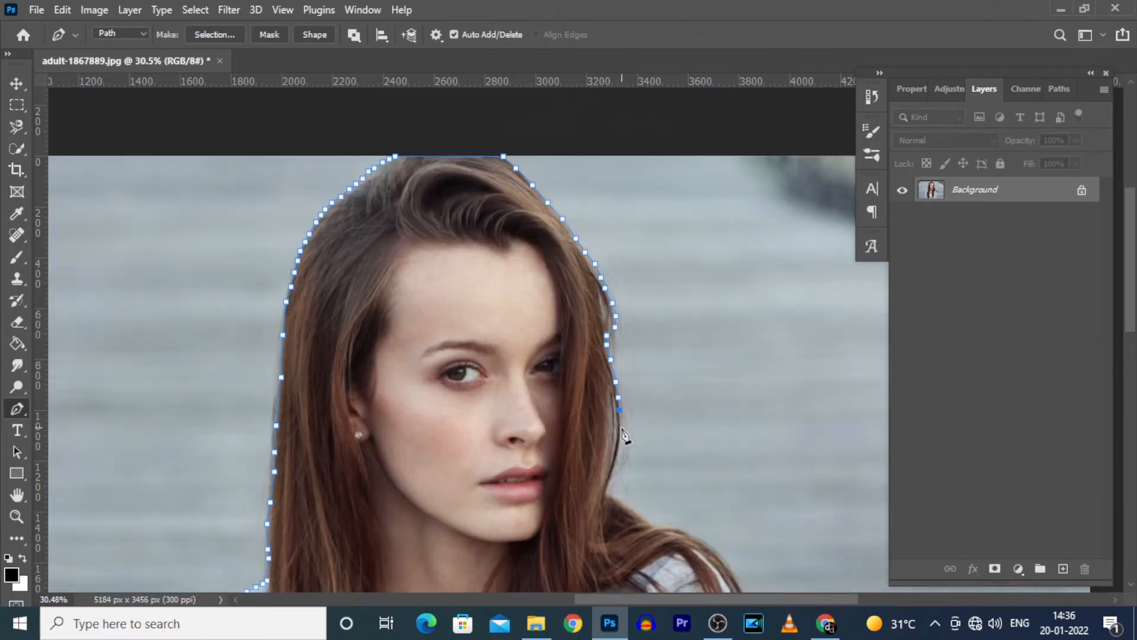
Continue the path down the hair beside the cheek and neck to where it spreads onto the right-hand shoulder
left_click(619, 442)
left_click(616, 459)
left_click(611, 473)
left_click(608, 484)
left_click(606, 495)
left_click(619, 500)
Trace the path over the right-hand shoulder and down the hair strands falling along the upper arm
left_click_drag(639, 509, 582, 456)
left_click(575, 457)
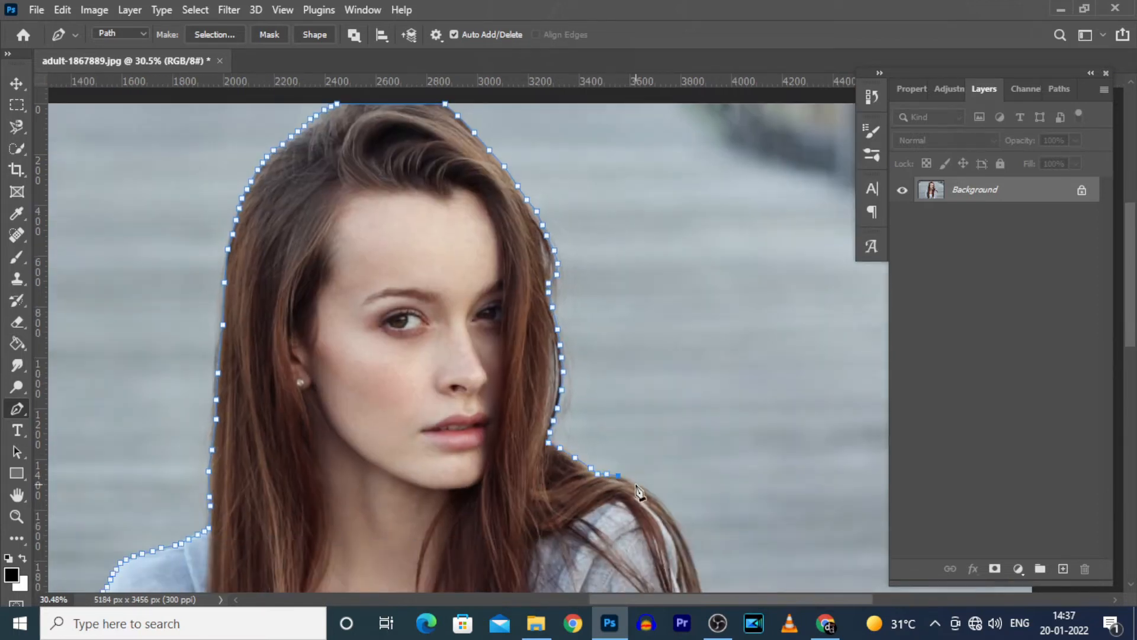
left_click(588, 368)
left_click(602, 399)
left_click(610, 429)
left_click(617, 458)
left_click(616, 482)
left_click_drag(616, 505, 622, 386)
left_click(622, 385)
left_click(617, 407)
left_click(610, 438)
left_click(604, 463)
Trace the right-hand sleeve down to the photo's bottom edge and close the path at its starting anchor point
left_click_drag(604, 470, 577, 308)
left_click(579, 355)
left_click(583, 411)
left_click(579, 479)
left_click(571, 544)
left_click_drag(467, 497, 723, 365)
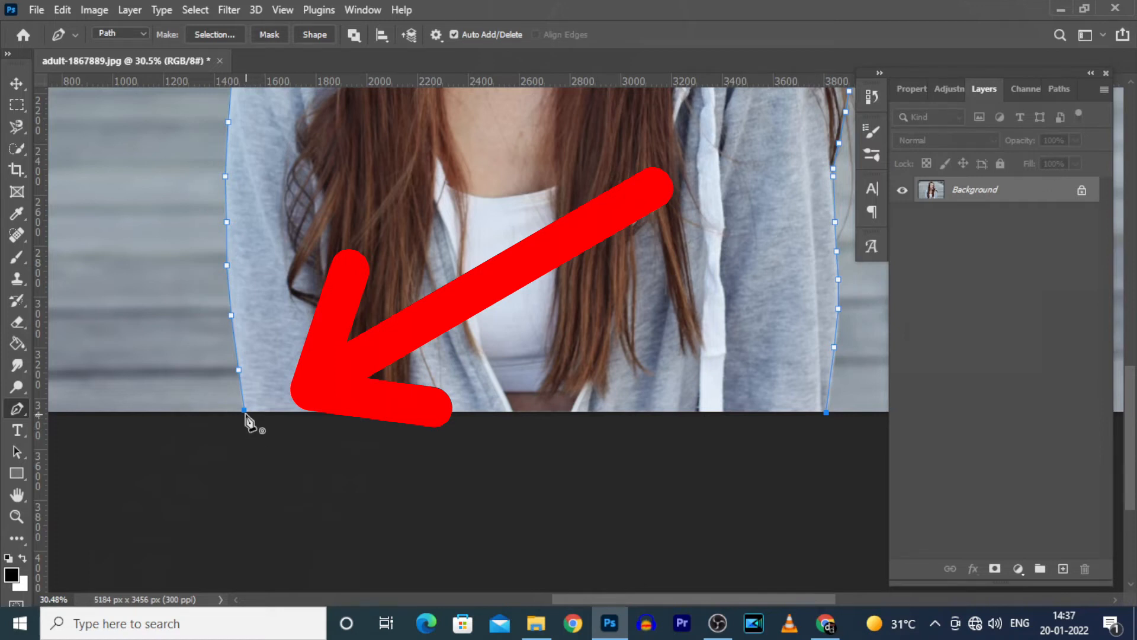
left_click(245, 410)
Add a layer mask and a vector mask from the closed path to hide the background around the woman
scroll(481, 252, "down", 5)
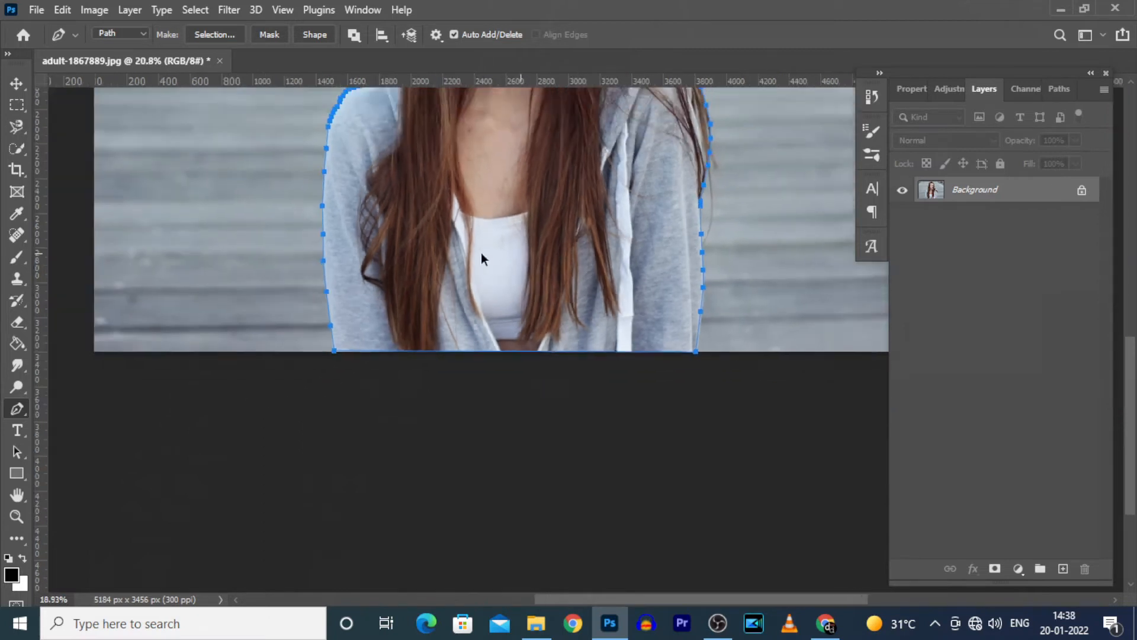
scroll(641, 354, "up", 3)
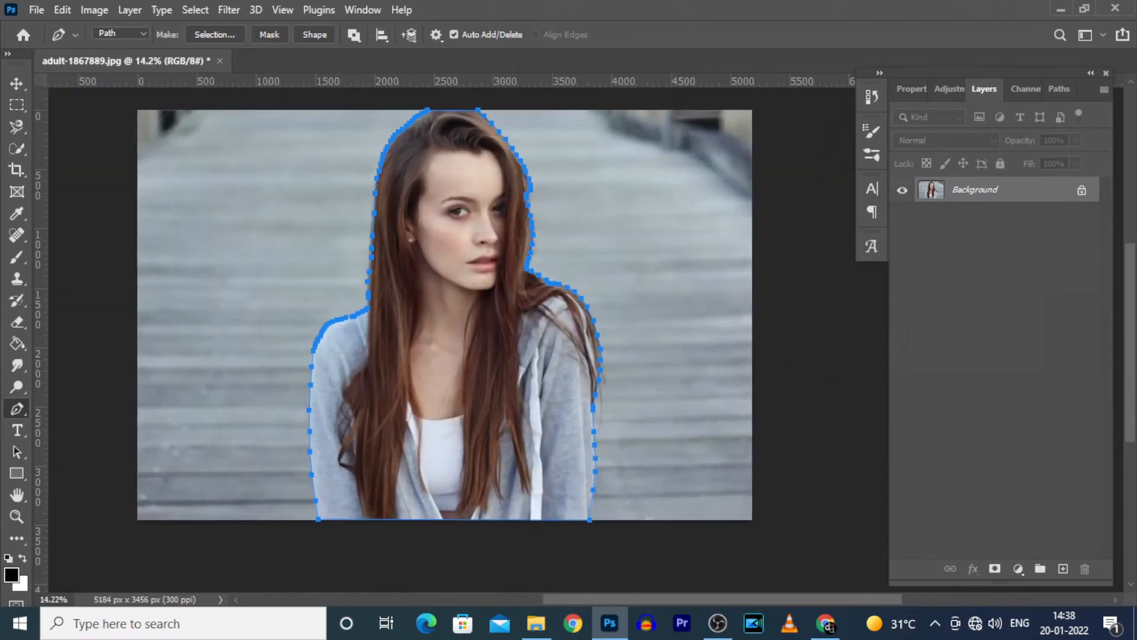
left_click_drag(815, 599, 808, 599)
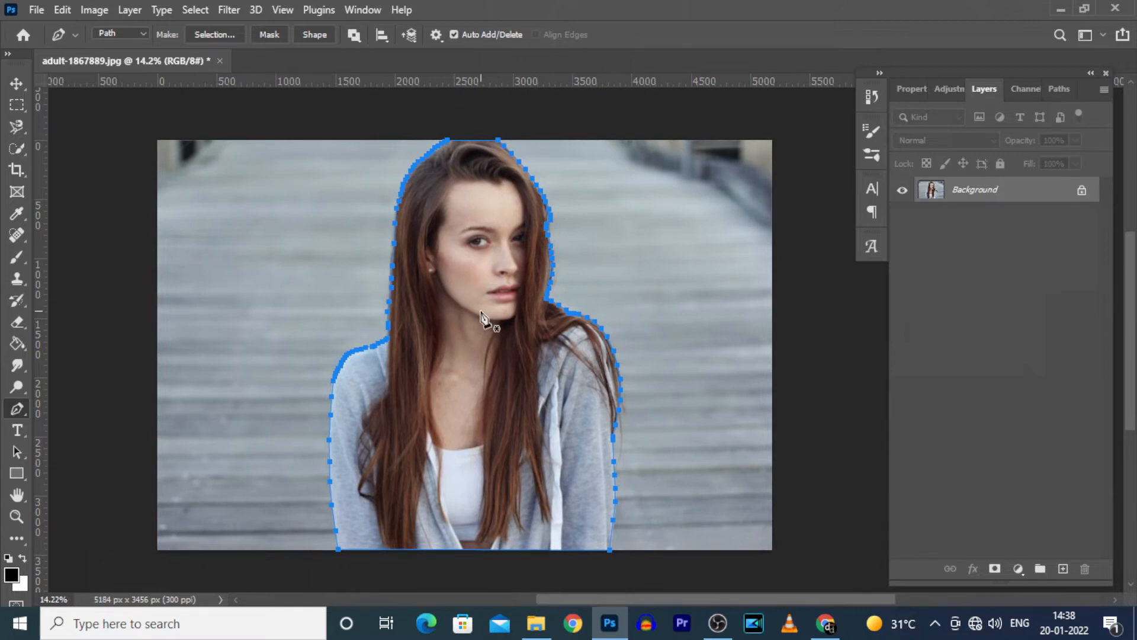
left_click(995, 572)
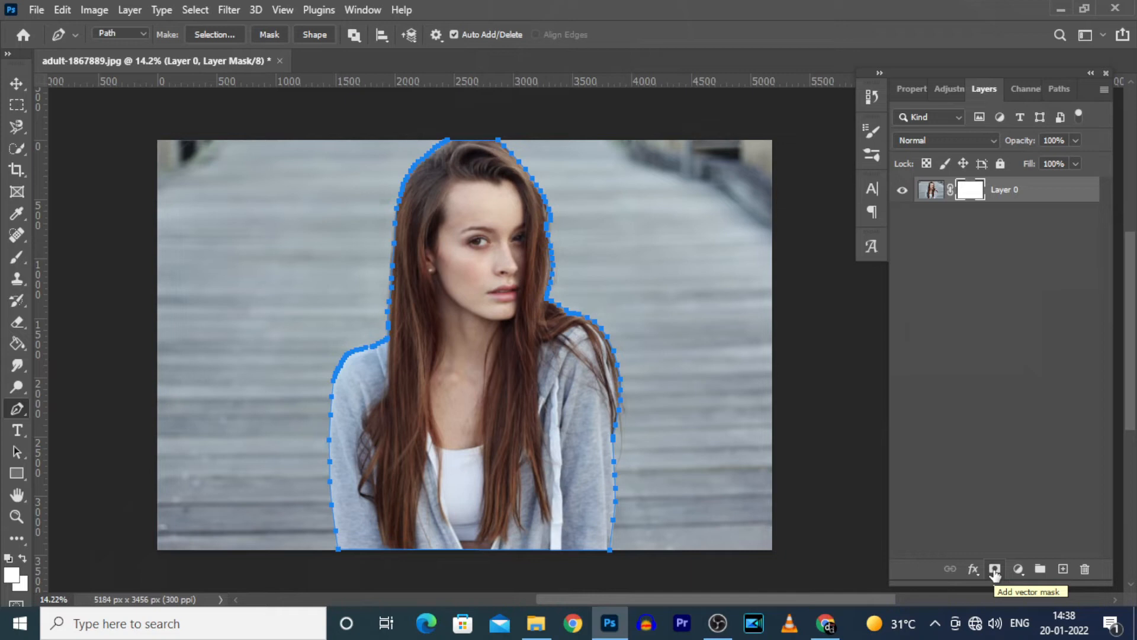
left_click(995, 570)
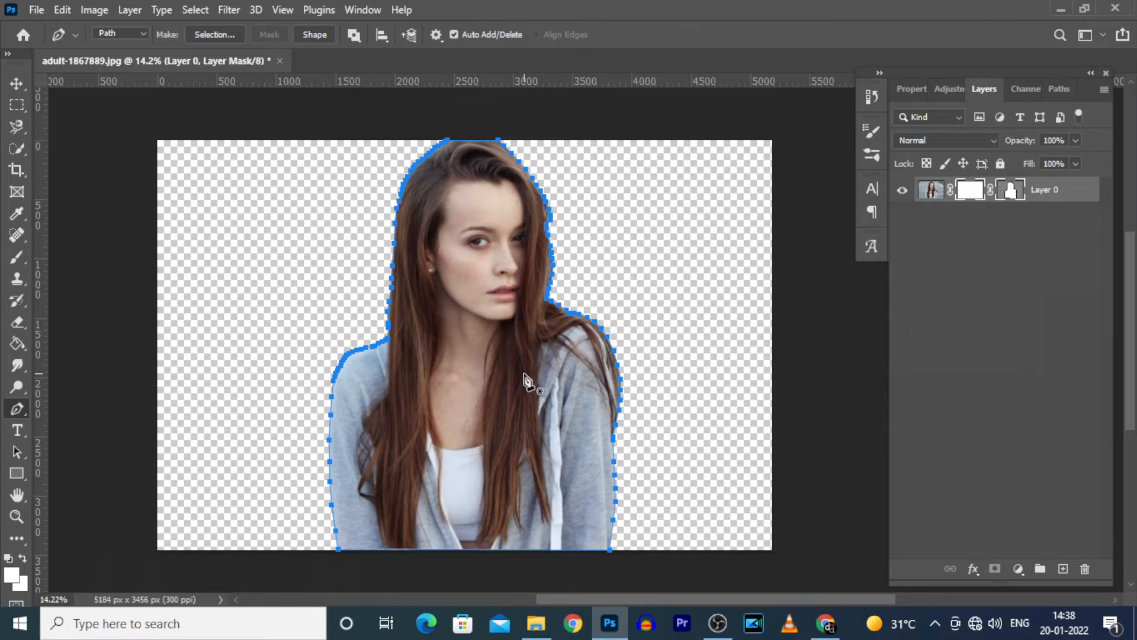
Shift the cut-out woman slightly to the left with the Move Tool
left_click(16, 85)
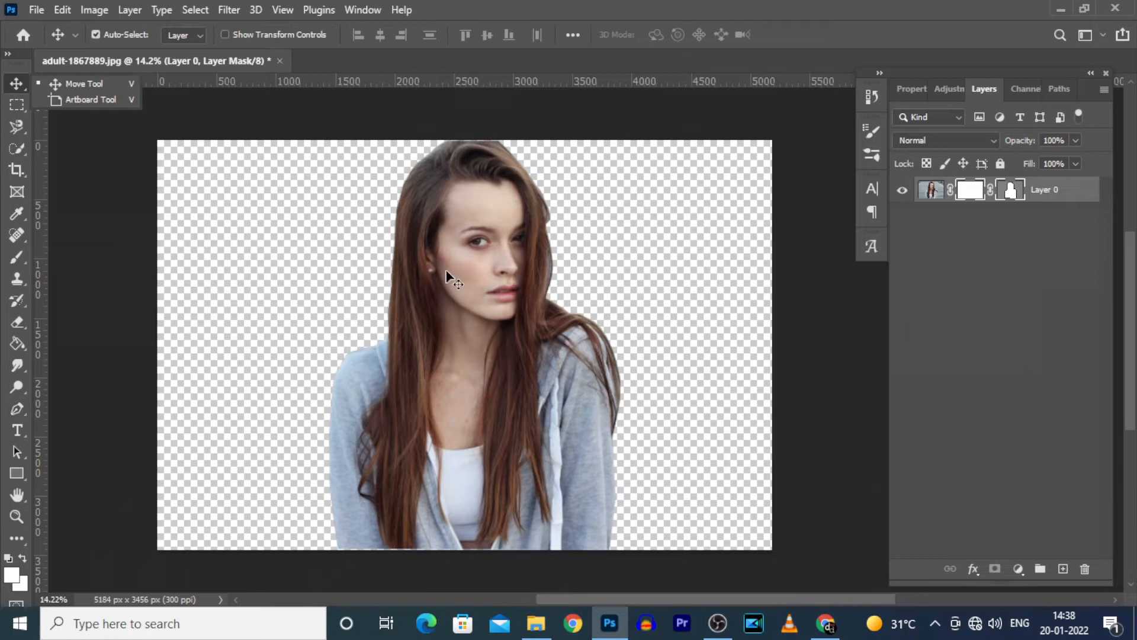
mouse_move(484, 331)
left_mouse_down()
mouse_move(417, 331)
mouse_move(489, 289)
mouse_move(472, 329)
left_mouse_up()
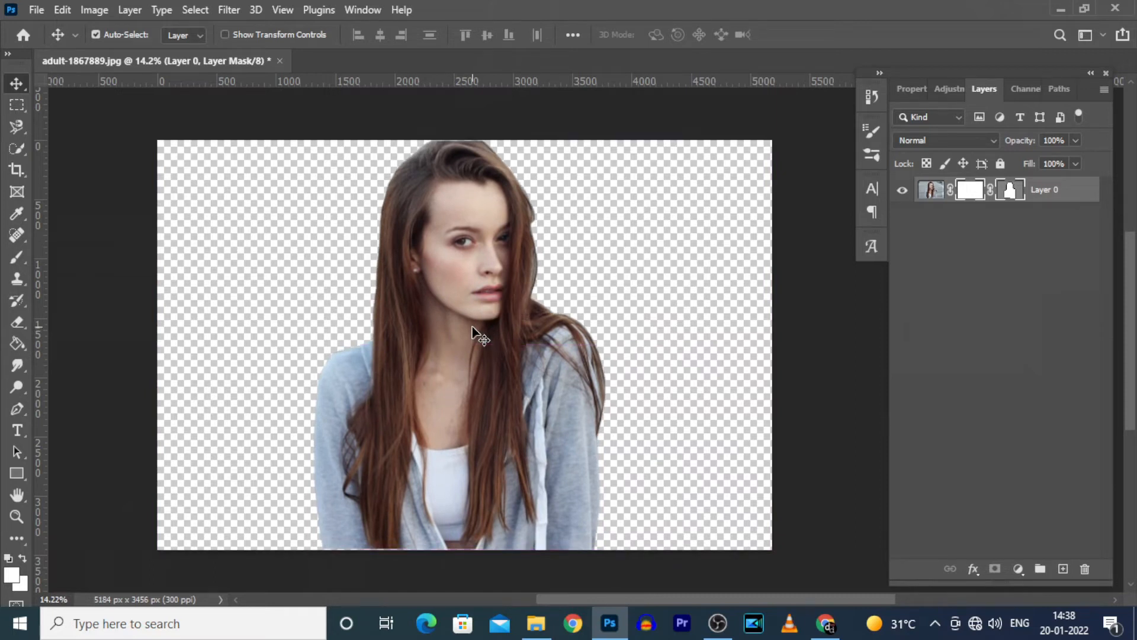
key("ctrl")
scroll(471, 325, "up", 3)
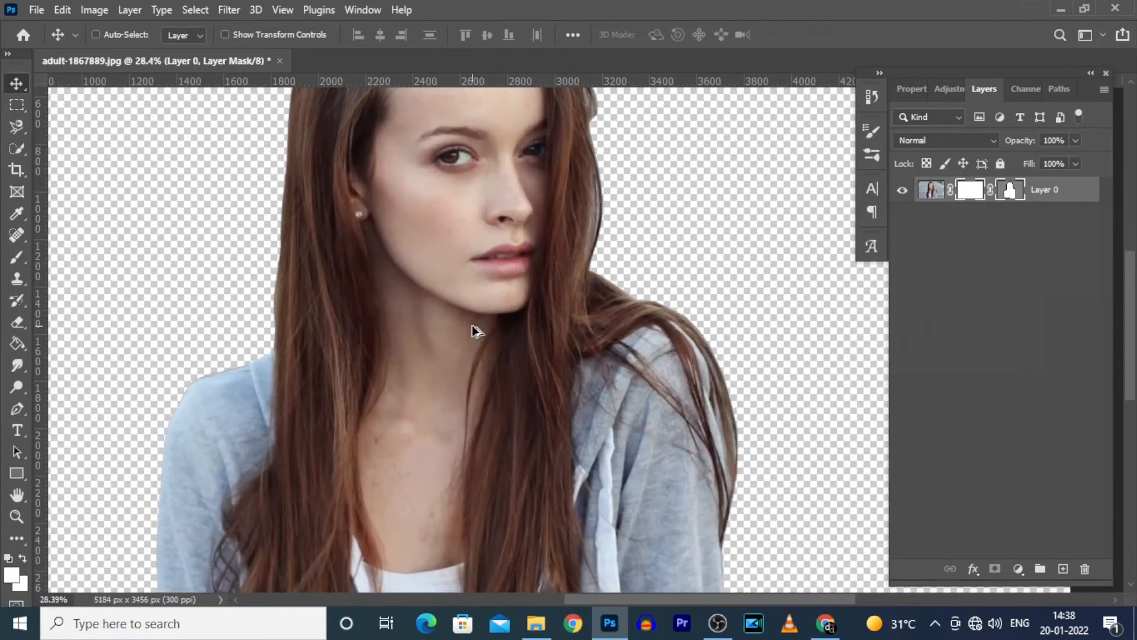
left_click_drag(471, 282, 515, 442)
left_click_drag(517, 442, 514, 440)
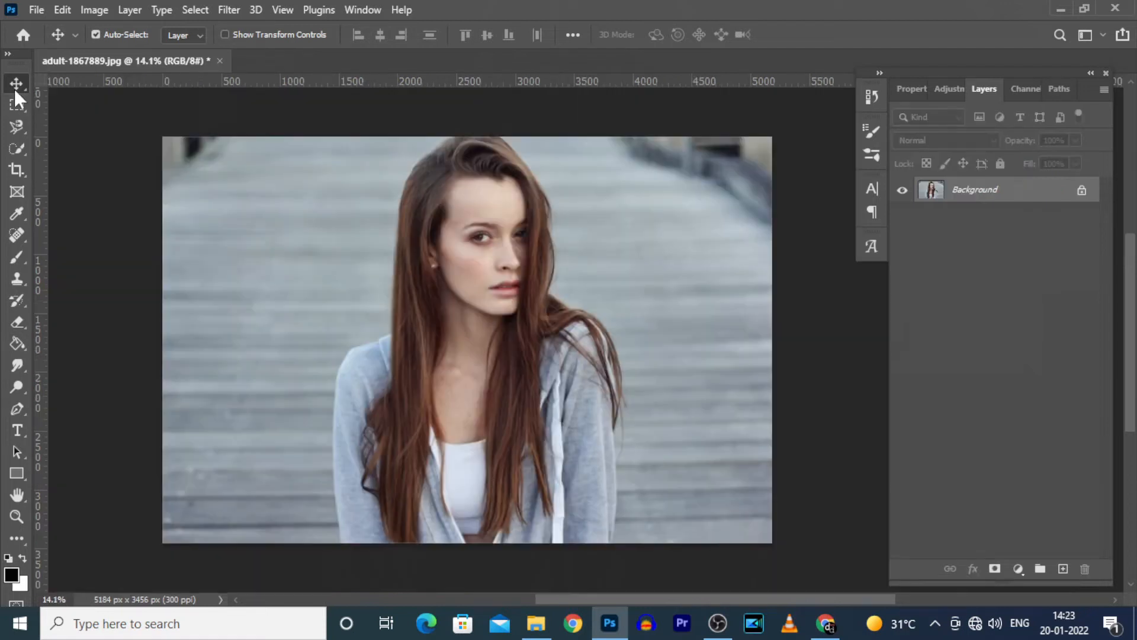
Bring the cut-out woman into the Untitled-1 document with the purple particle background using the Move Tool
right_click(14, 87)
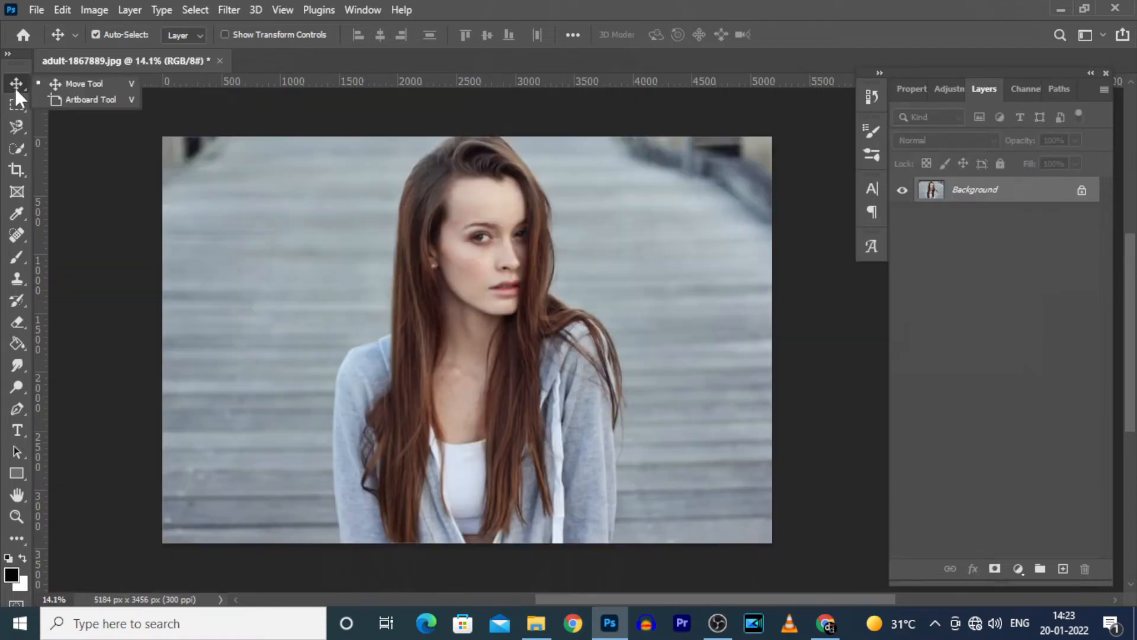
left_click(63, 83)
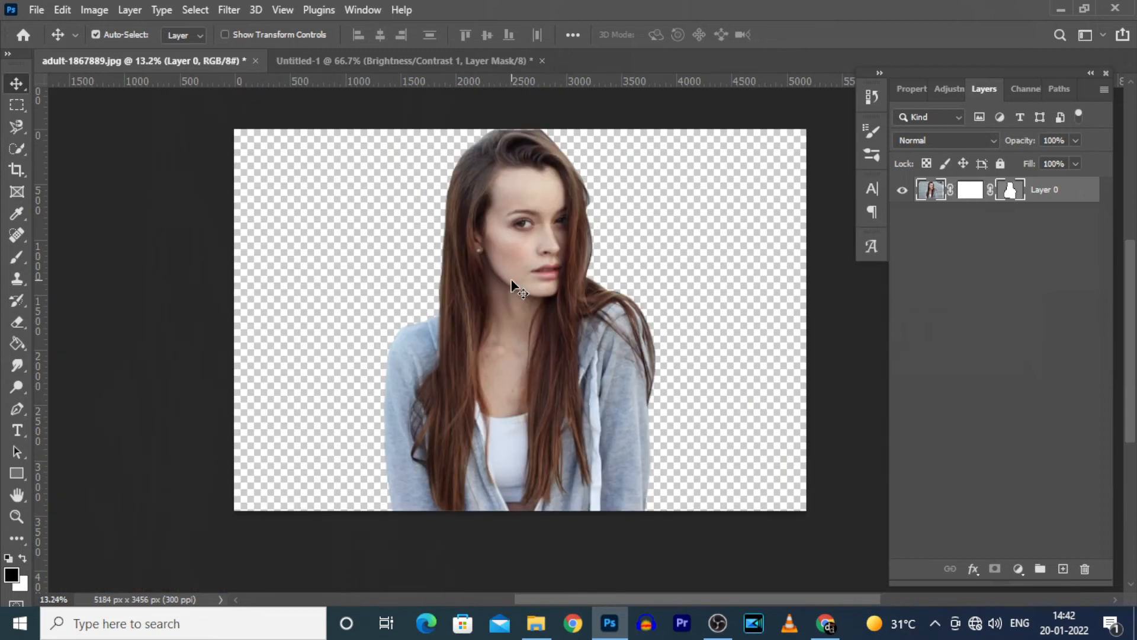
left_click_drag(511, 280, 443, 67)
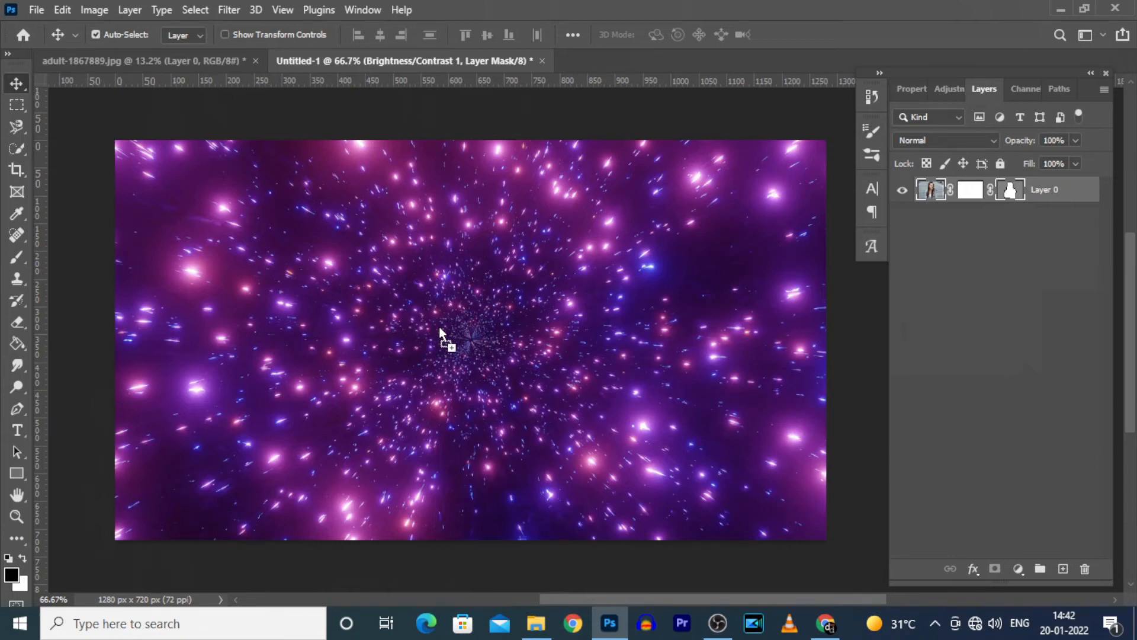
left_click_drag(439, 326, 440, 329)
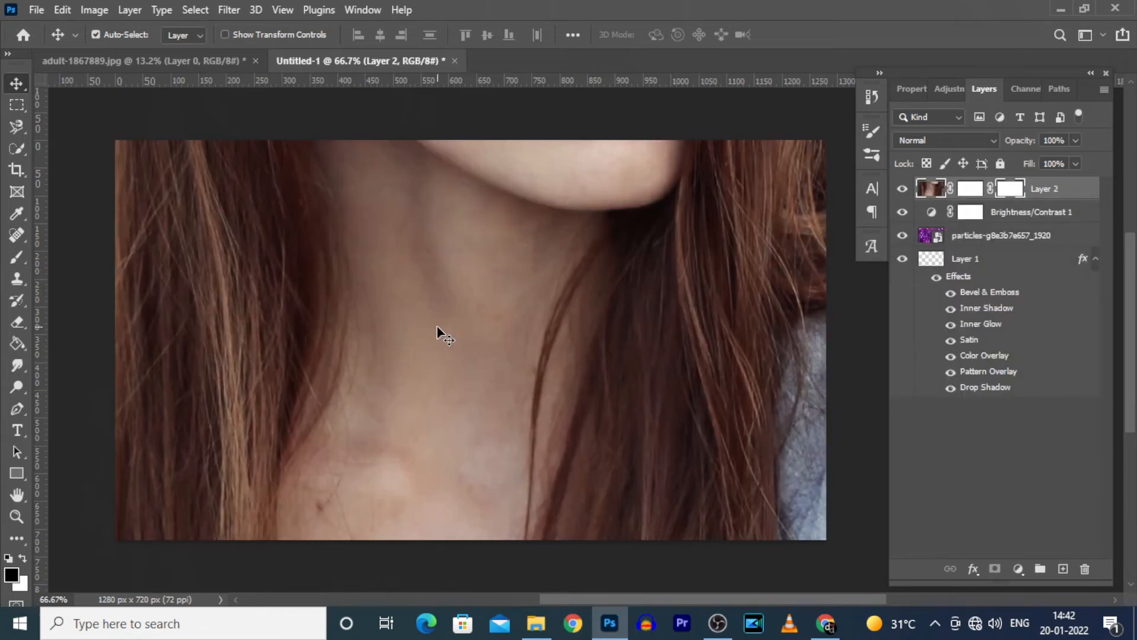
Scale the oversized woman layer down with Free Transform so that she fits inside the canvas
key("t")
scroll(440, 325, "down", 15)
key("v")
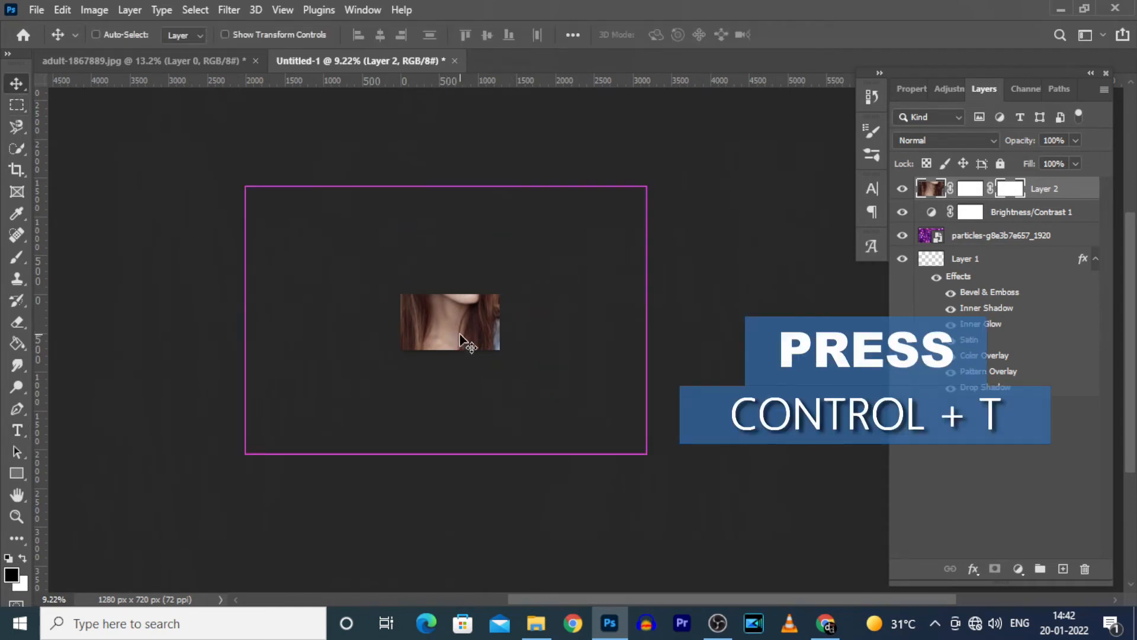
key("ctrl+t")
left_click_drag(647, 187, 477, 337)
key("Return")
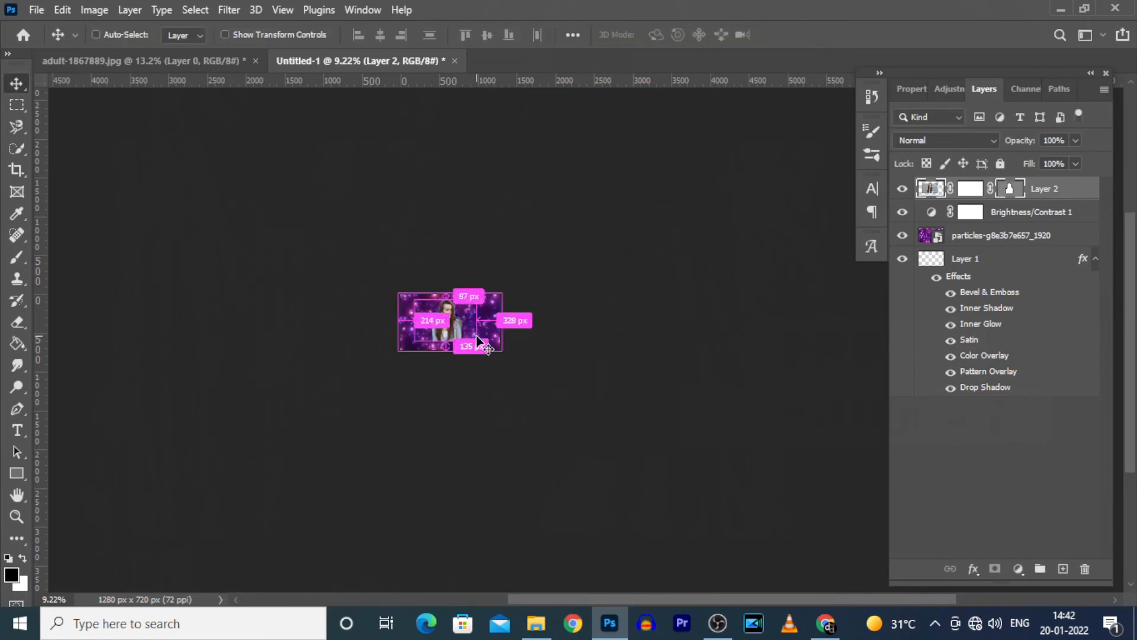
Enlarge the woman with Free Transform to fill the canvas height and place her along the canvas's left edge
key("ctrl+alt")
scroll(476, 335, "up", 2)
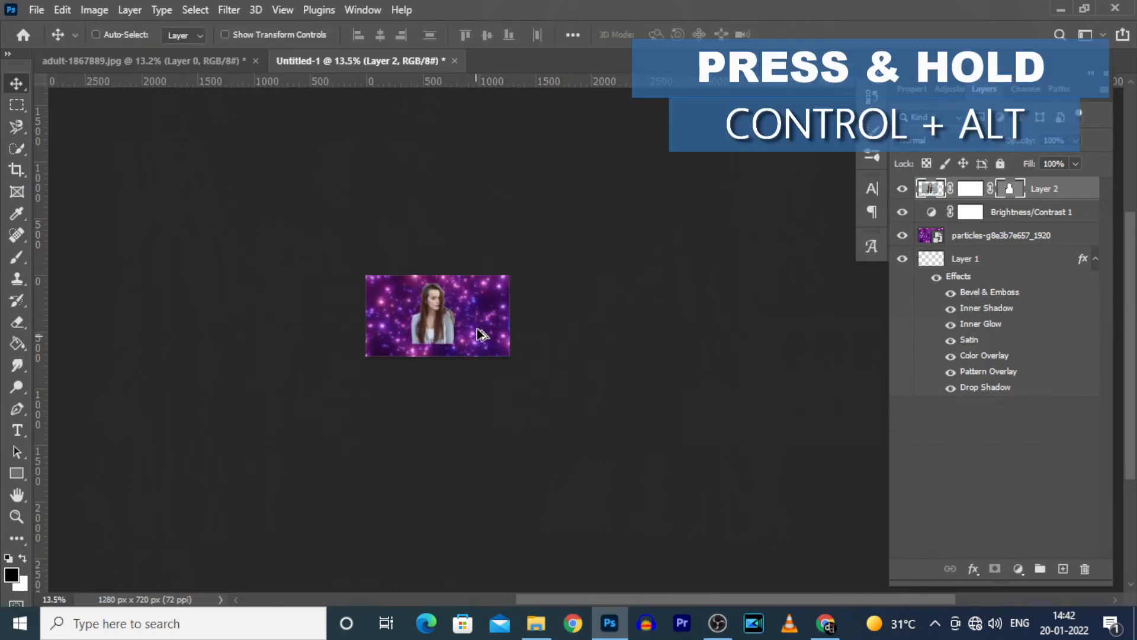
scroll(487, 337, "up", 3)
scroll(472, 330, "up", 1)
left_click_drag(707, 603, 661, 601)
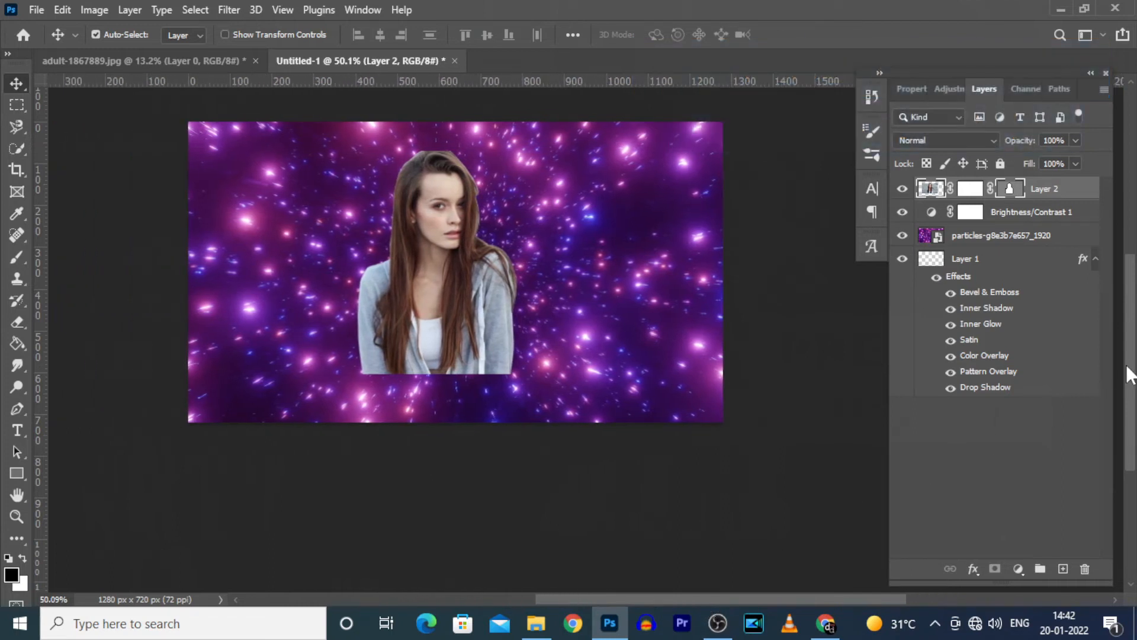
left_click_drag(1129, 375, 1128, 354)
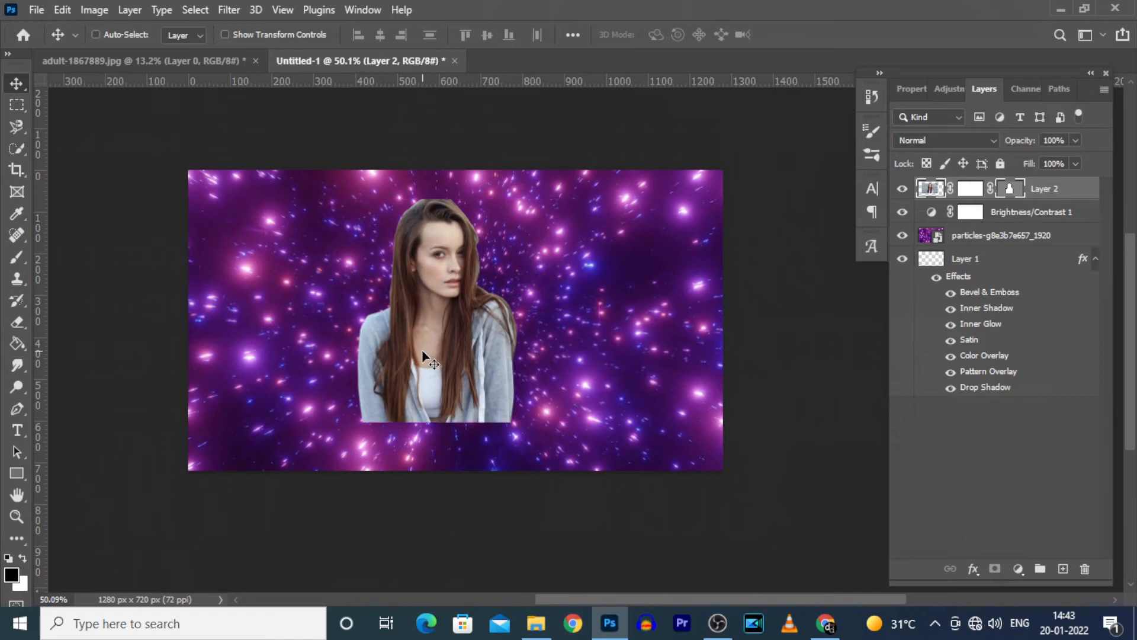
key("ctrl+t")
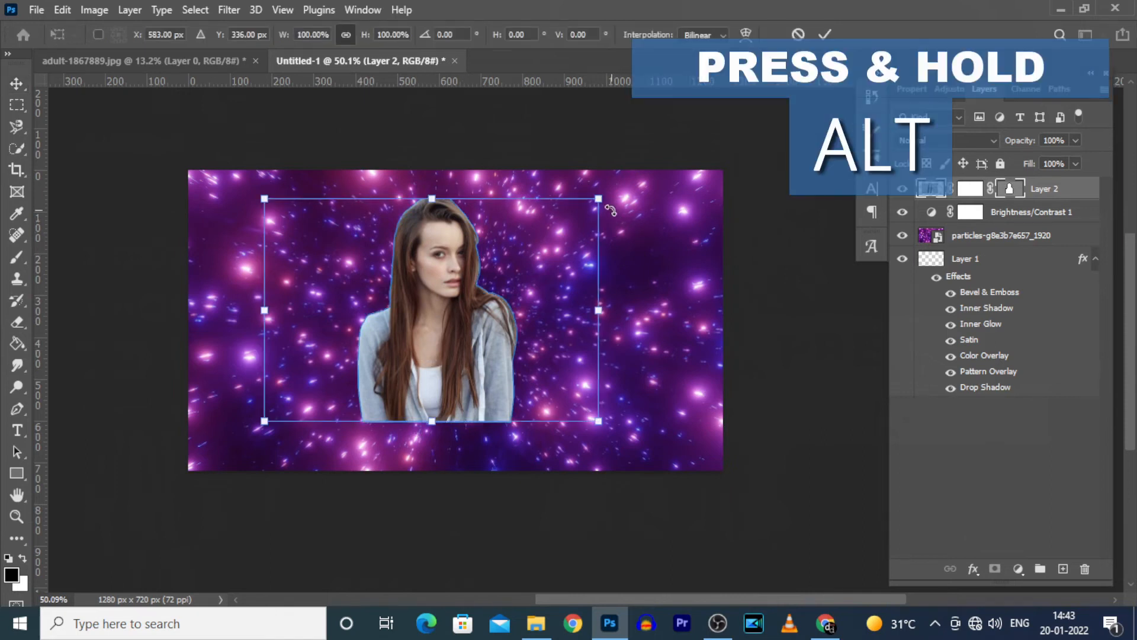
left_click_drag(598, 199, 637, 173)
left_click_drag(558, 271, 458, 290)
left_click_drag(507, 196, 551, 164)
left_click_drag(498, 295, 505, 291)
left_click(826, 34)
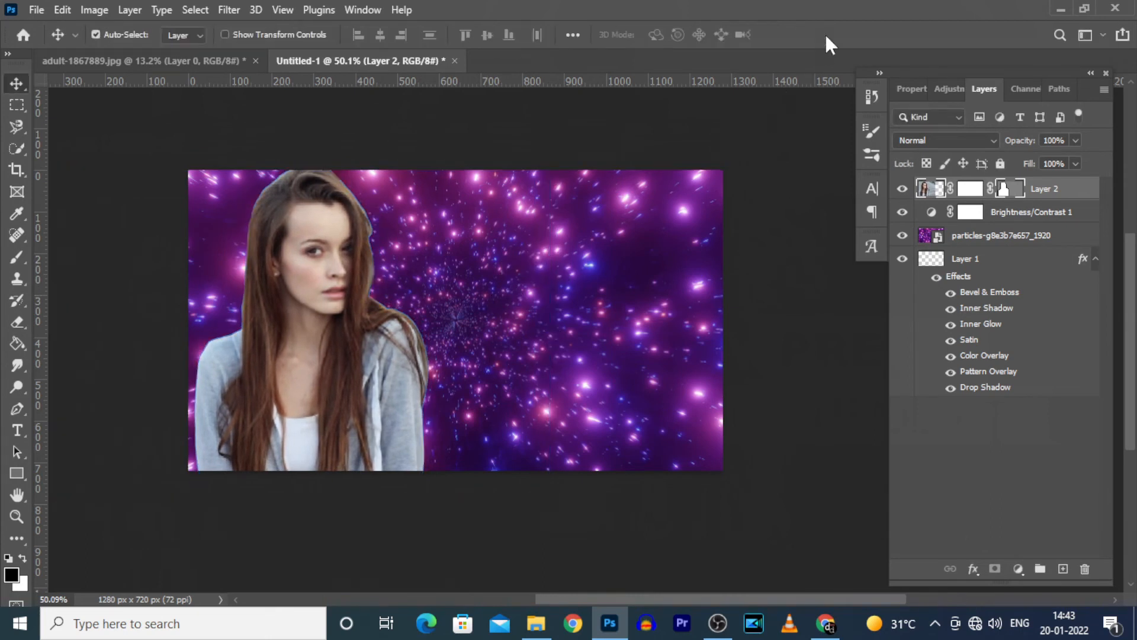
Open the layer style settings of the woman's layer, show all effects and enable the Stroke effect
double_click(1092, 194)
left_click_drag(843, 185, 876, 137)
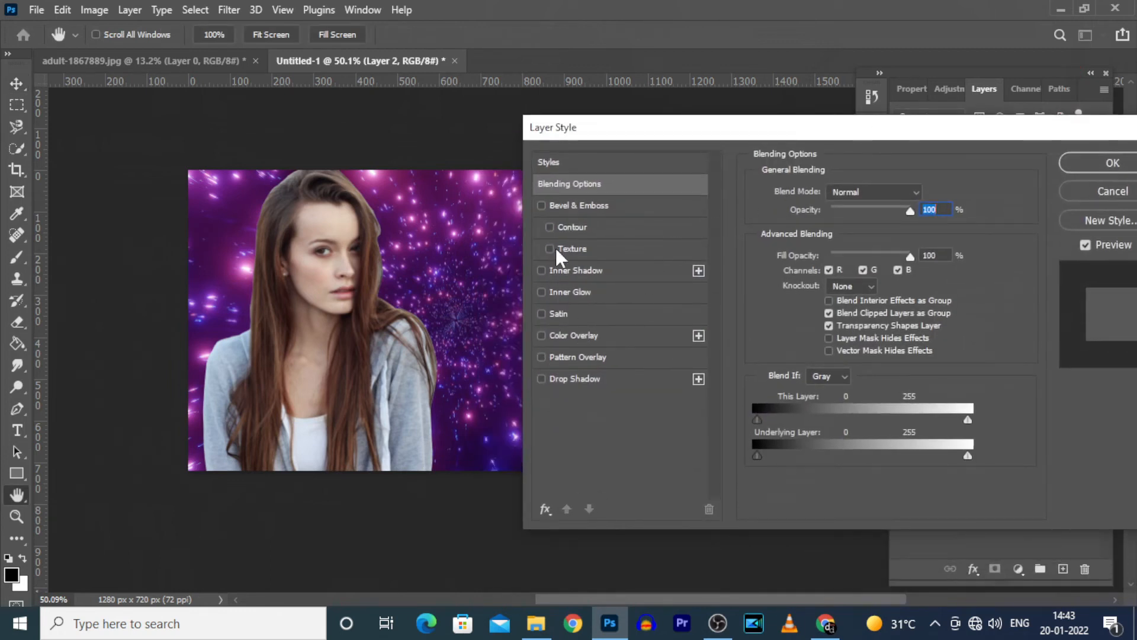
left_click(547, 508)
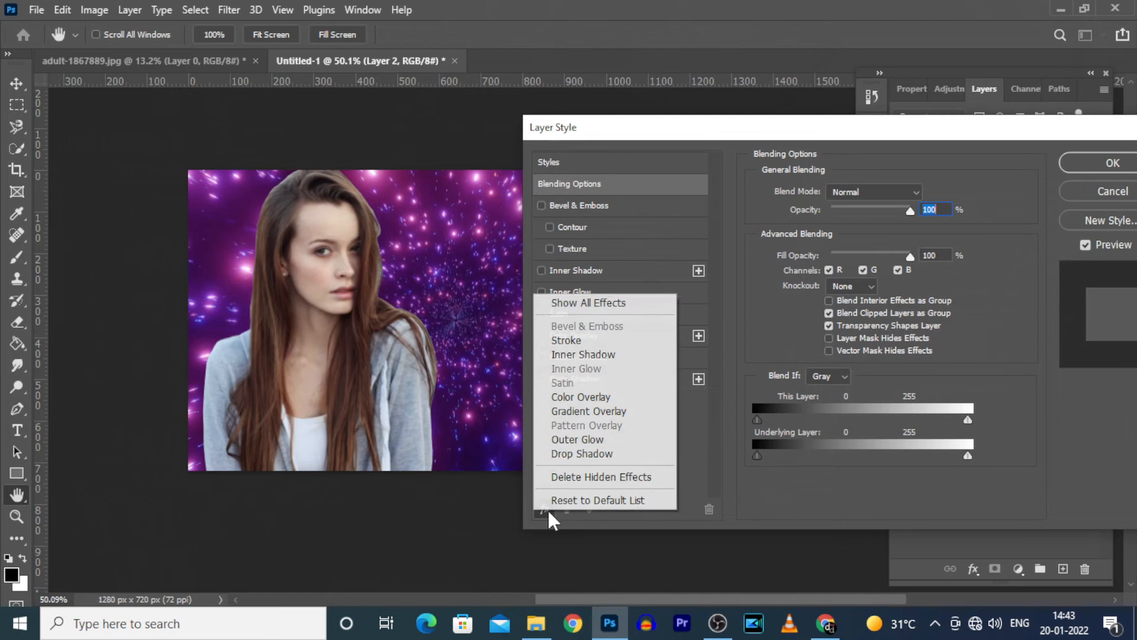
left_click(587, 300)
left_click(578, 271)
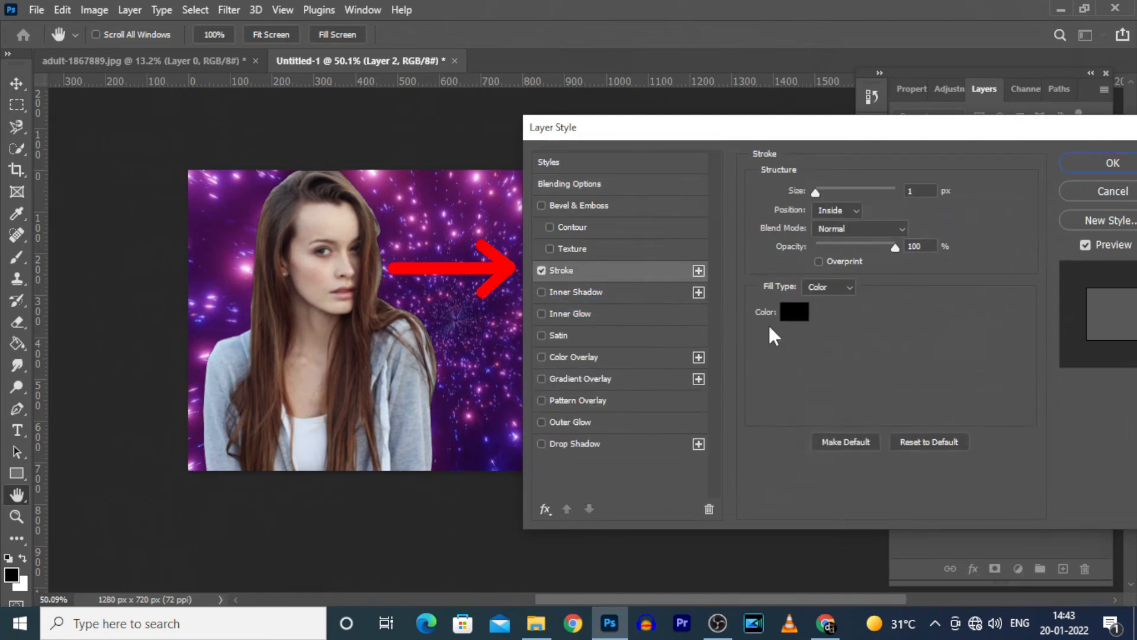
Set the stroke color to white (ffffff) and its size to 4 px, and apply the layer style
left_click(794, 311)
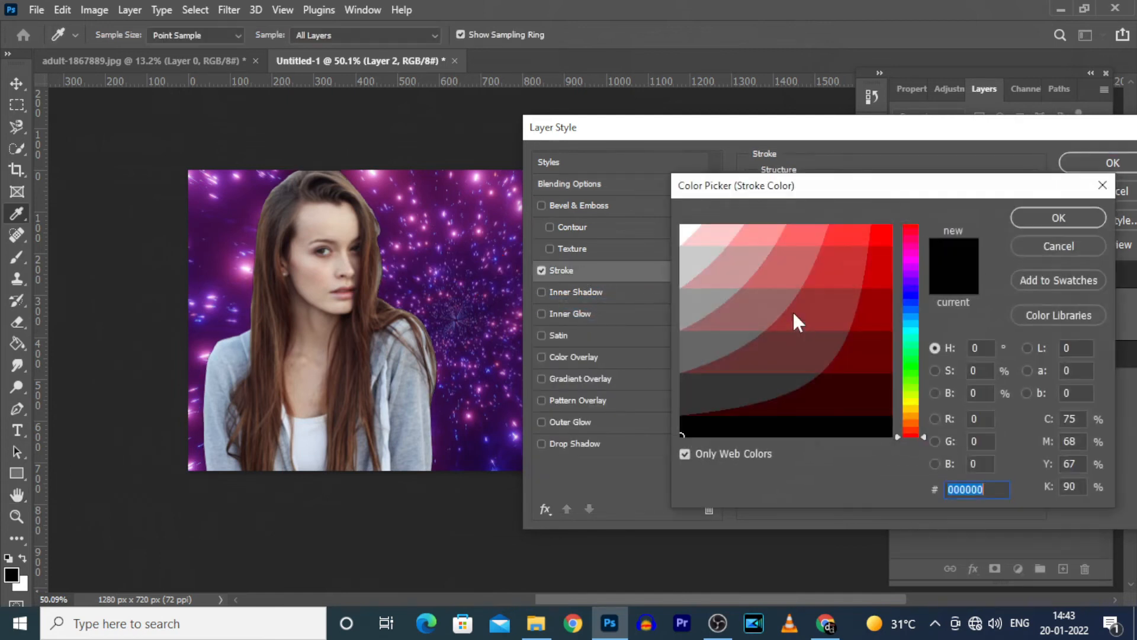
left_click(682, 229)
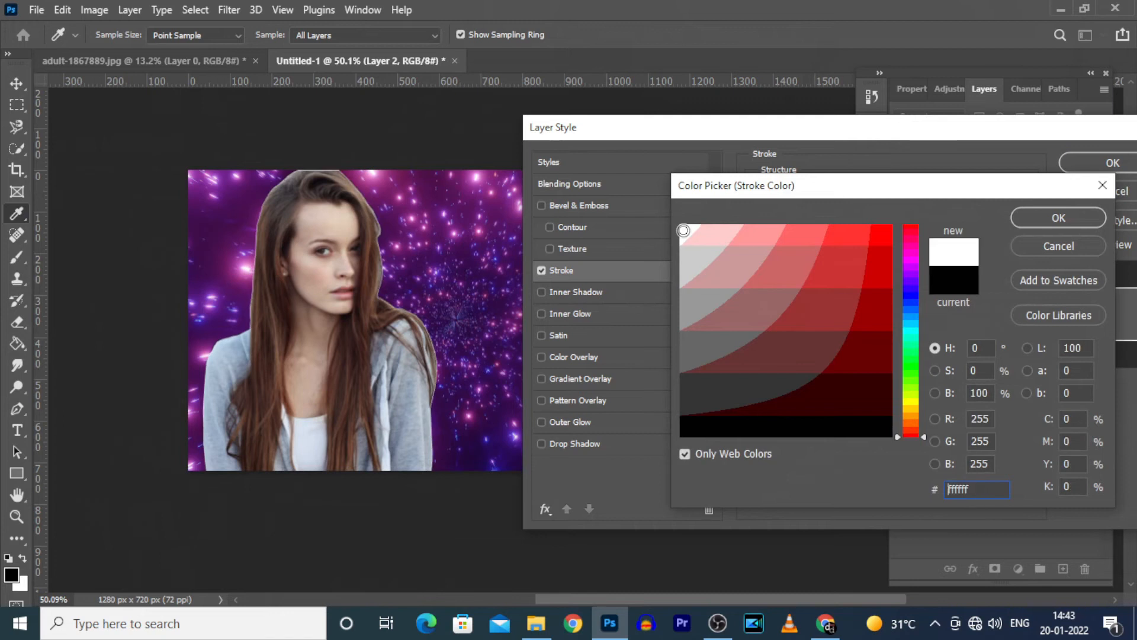
left_click(1076, 219)
left_click_drag(817, 191, 818, 190)
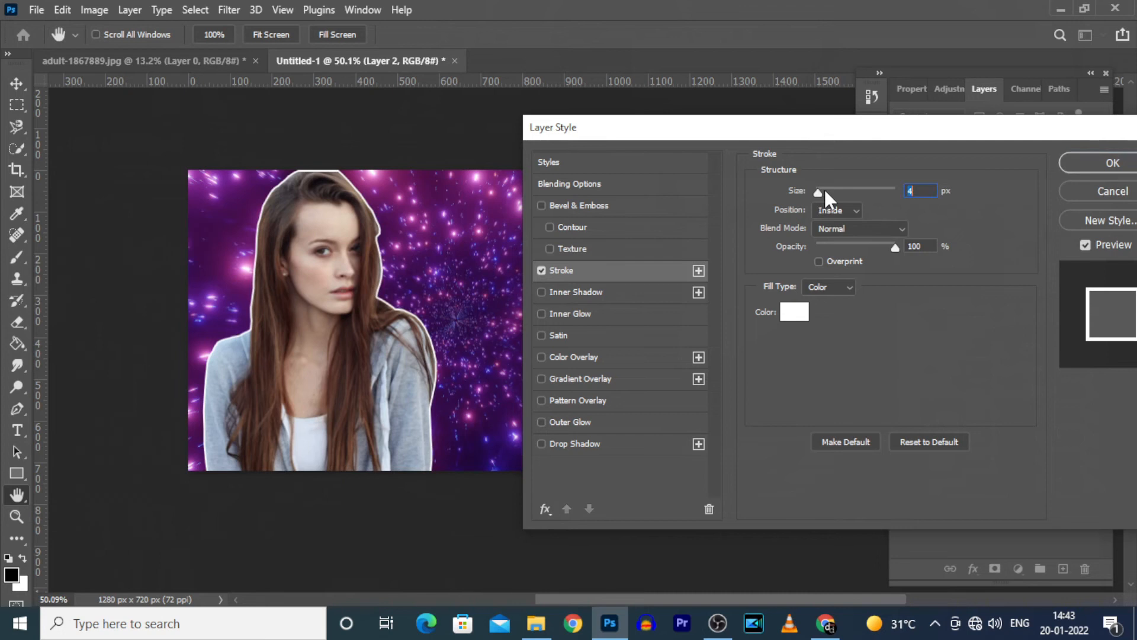
left_click(1095, 163)
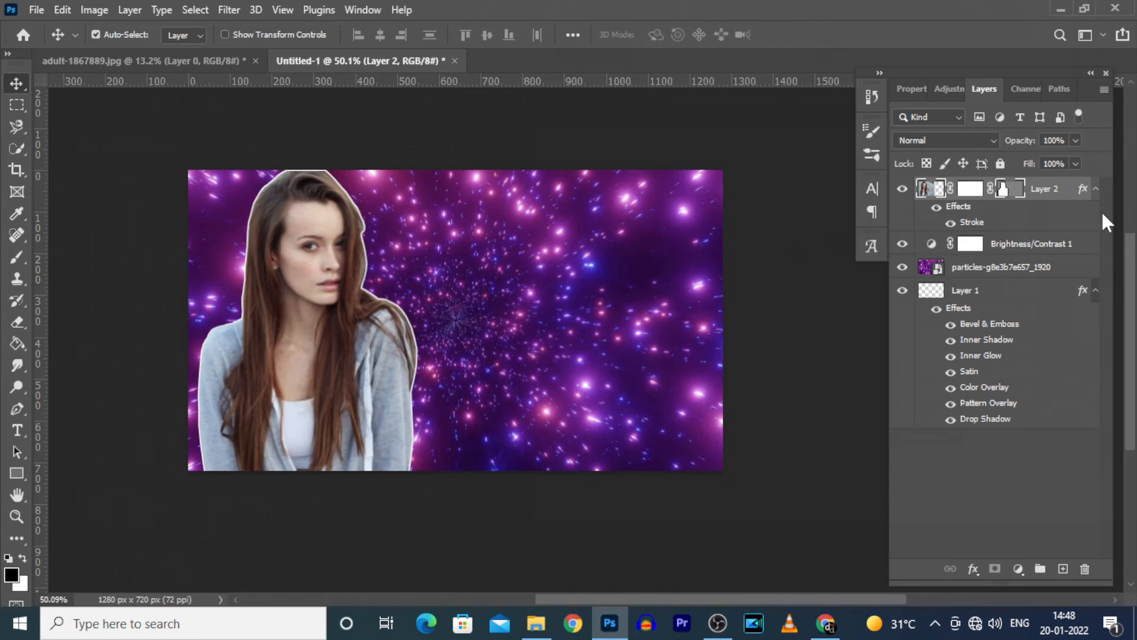
Reopen the layer style of the woman's layer and confirm its stroke settings
double_click(1100, 211)
left_click(742, 311)
left_click(1066, 160)
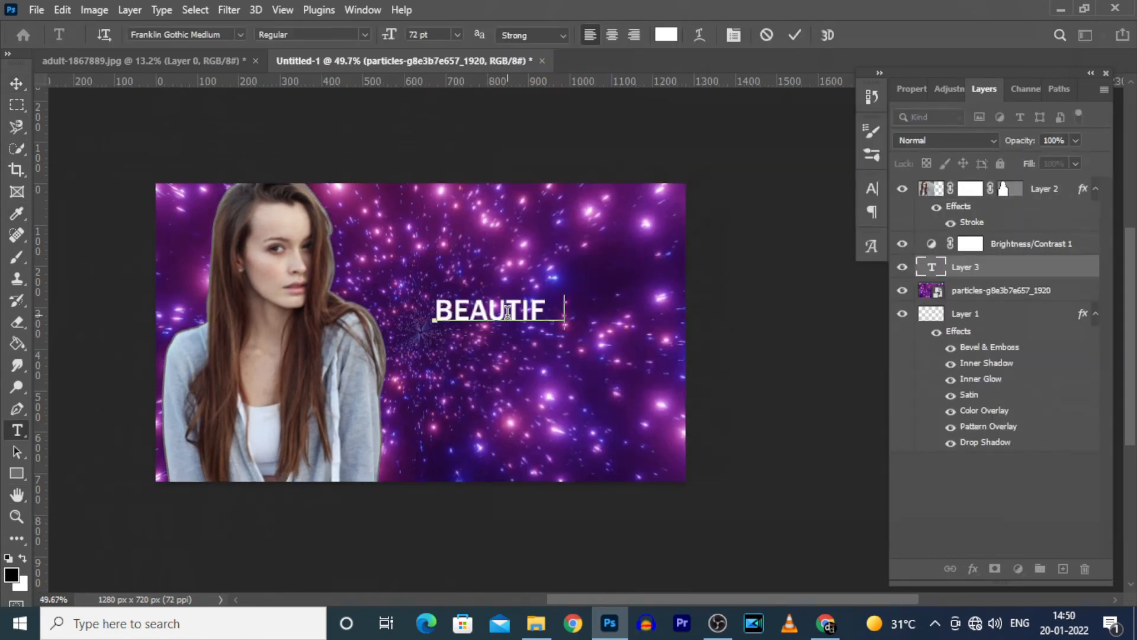
Complete the title text as BEAUTIFULL WORLD, place it beside the woman's head and enlarge it with Free Transform
type("ULL WORLD")
left_click_drag(521, 338, 463, 307)
left_click(794, 35)
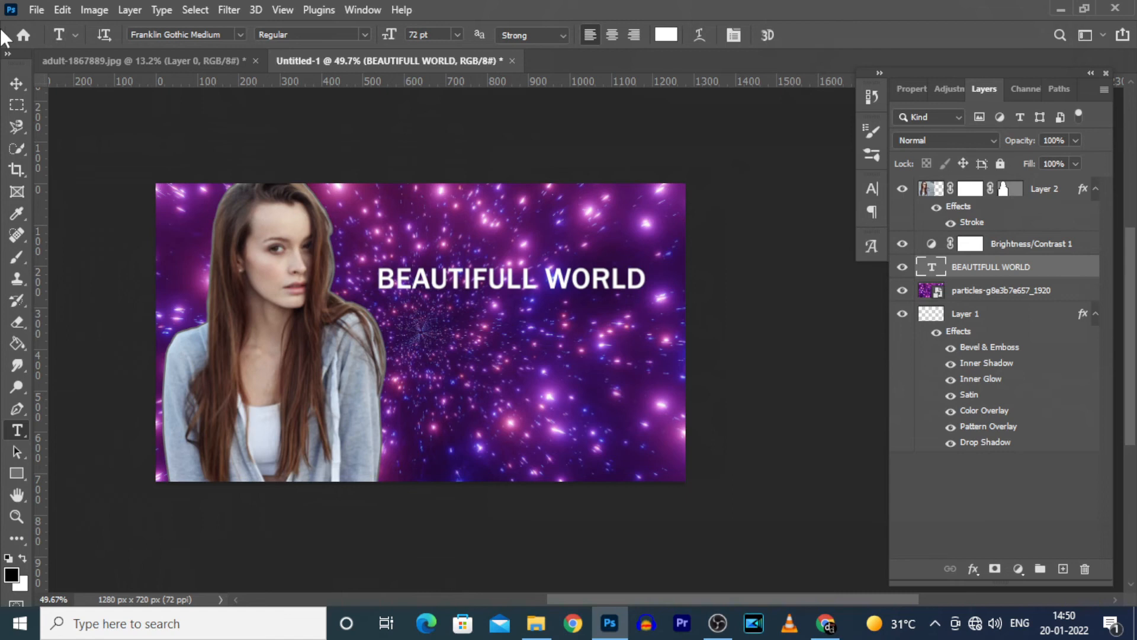
key("ctrl+t")
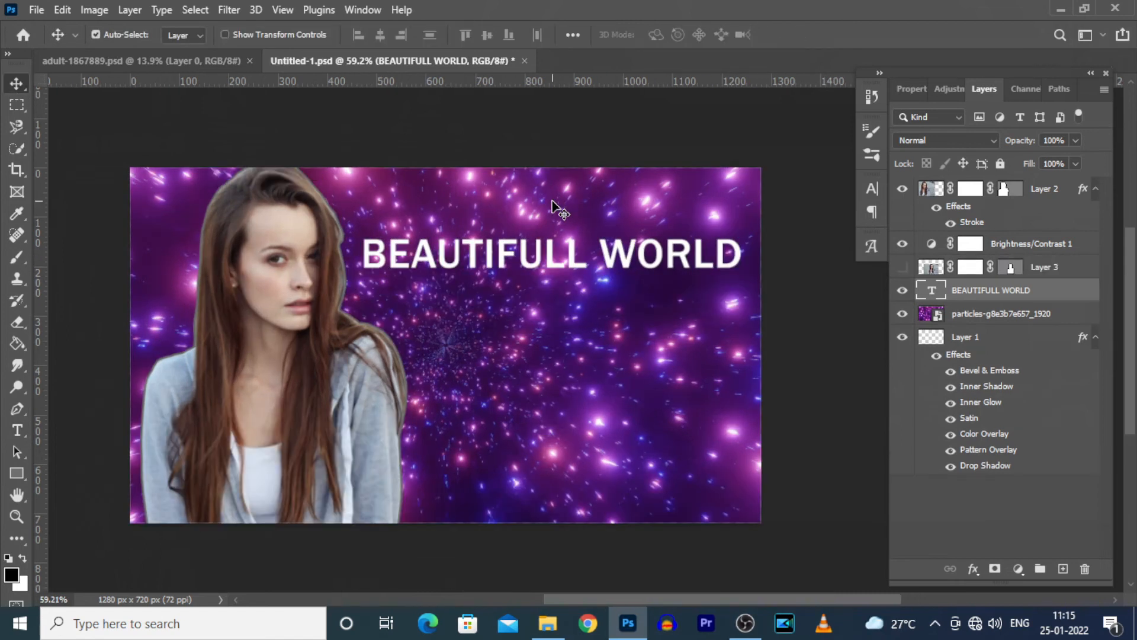
Save the composition as a Photoshop file named "bg removed" with maximized compatibility and check it in the Downloads folder
left_click(35, 9)
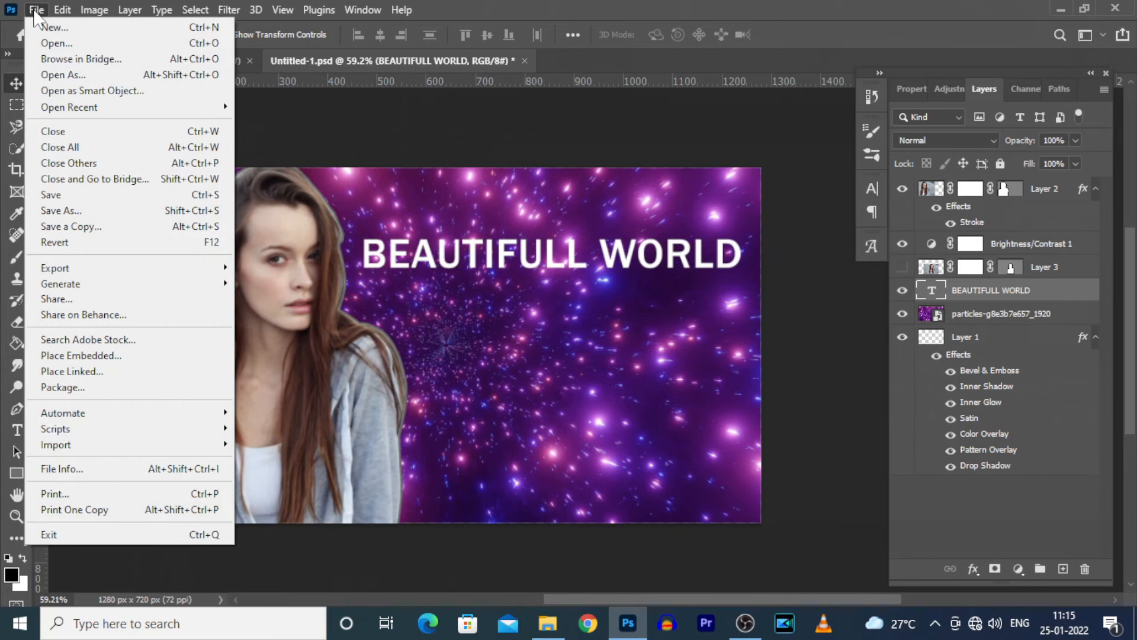
left_click(95, 210)
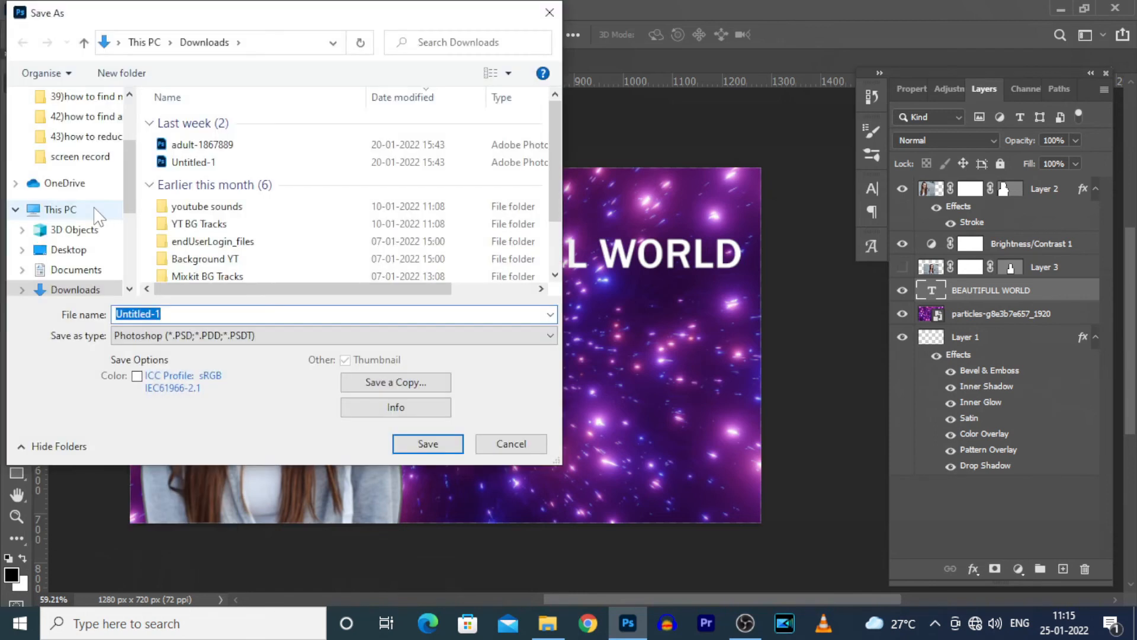
type("bg removed")
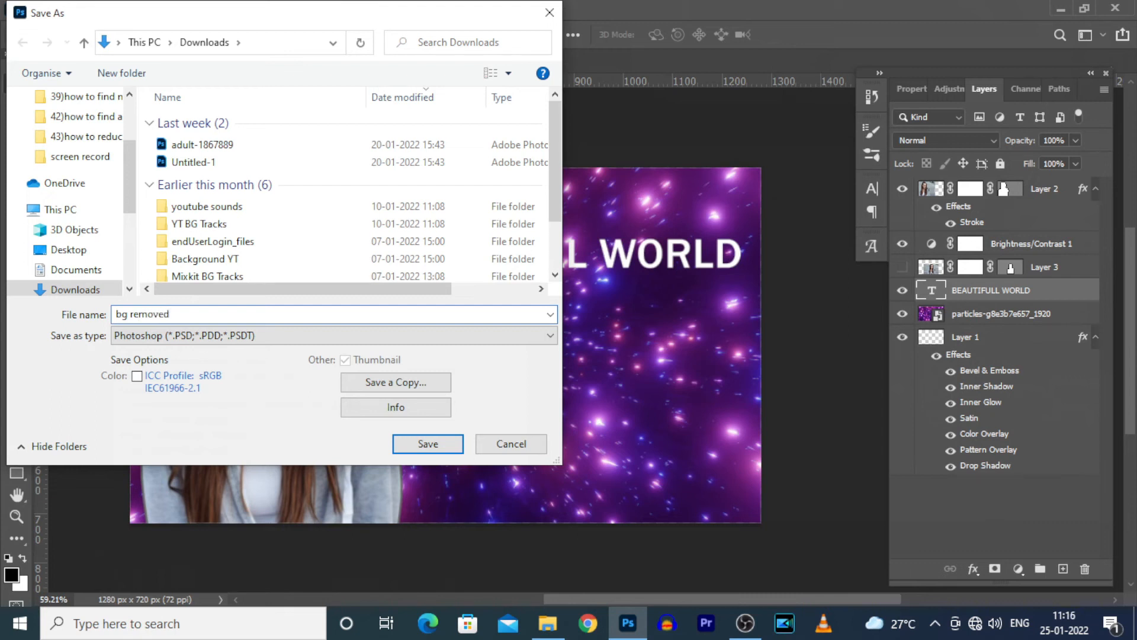
left_click(443, 443)
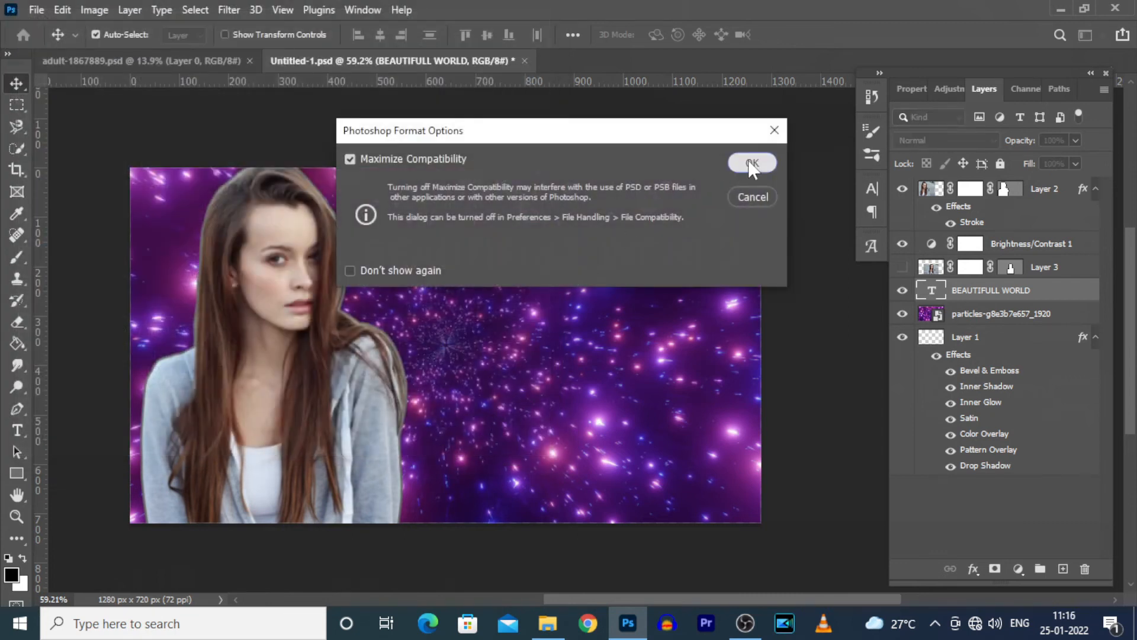
left_click(752, 164)
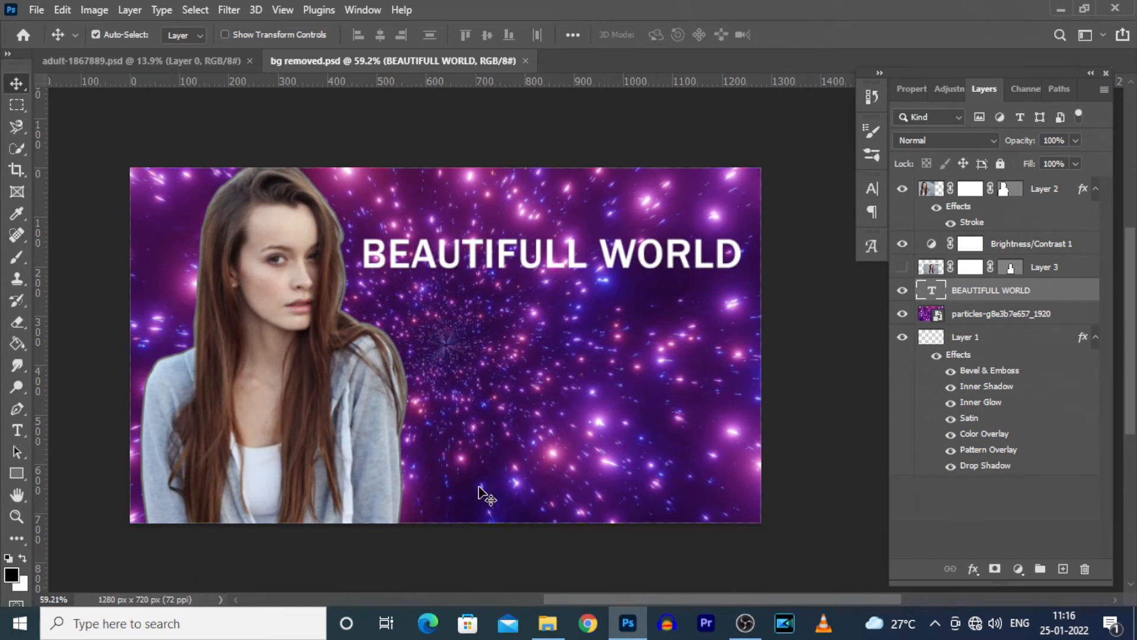
left_click(548, 623)
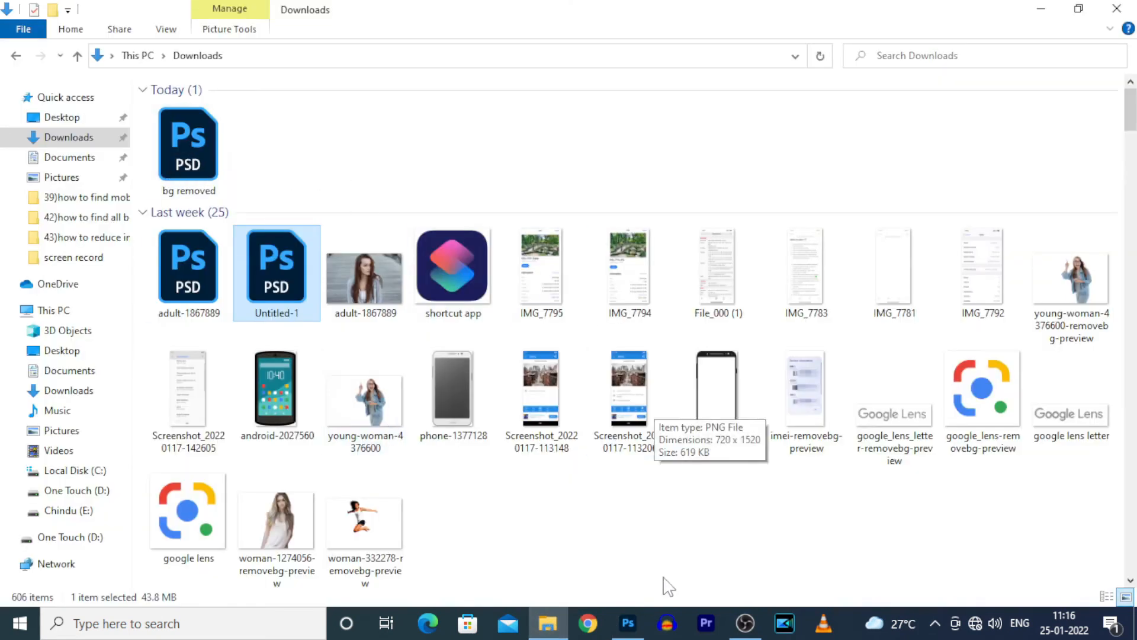
left_click(628, 624)
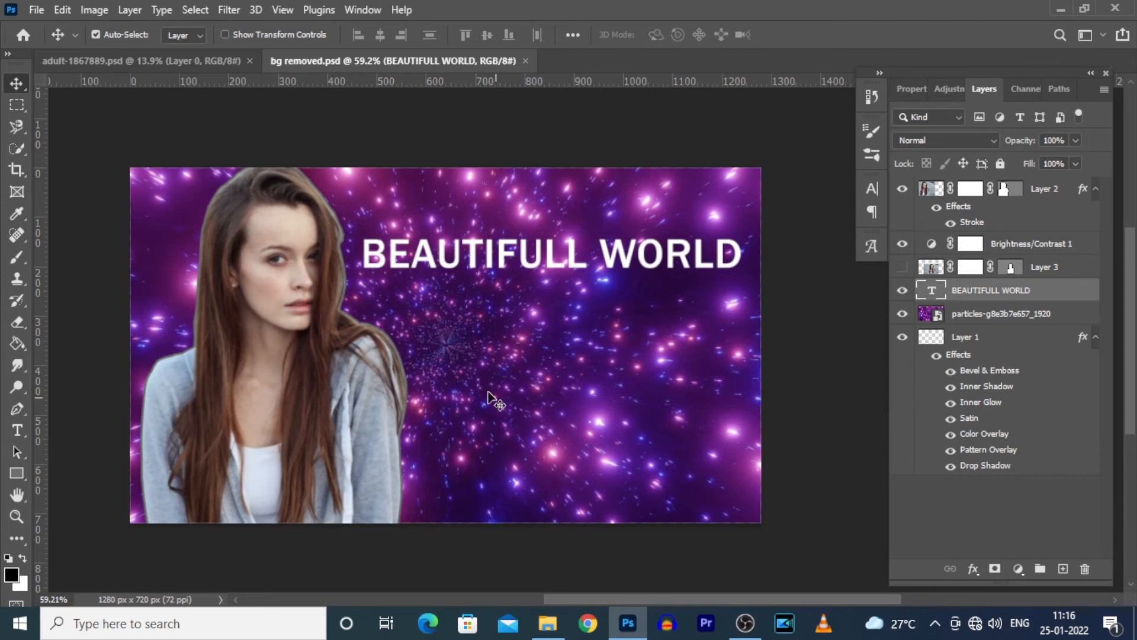
Open the Export As settings for the composition and set the format to JPG with Great quality
left_click(34, 9)
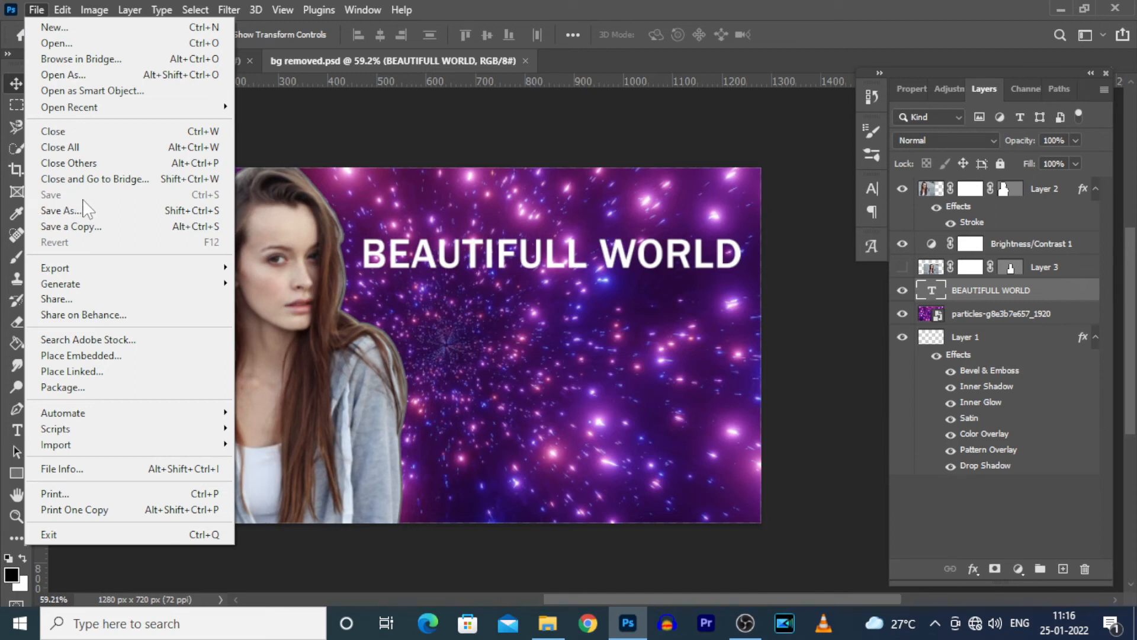
mouse_move(111, 271)
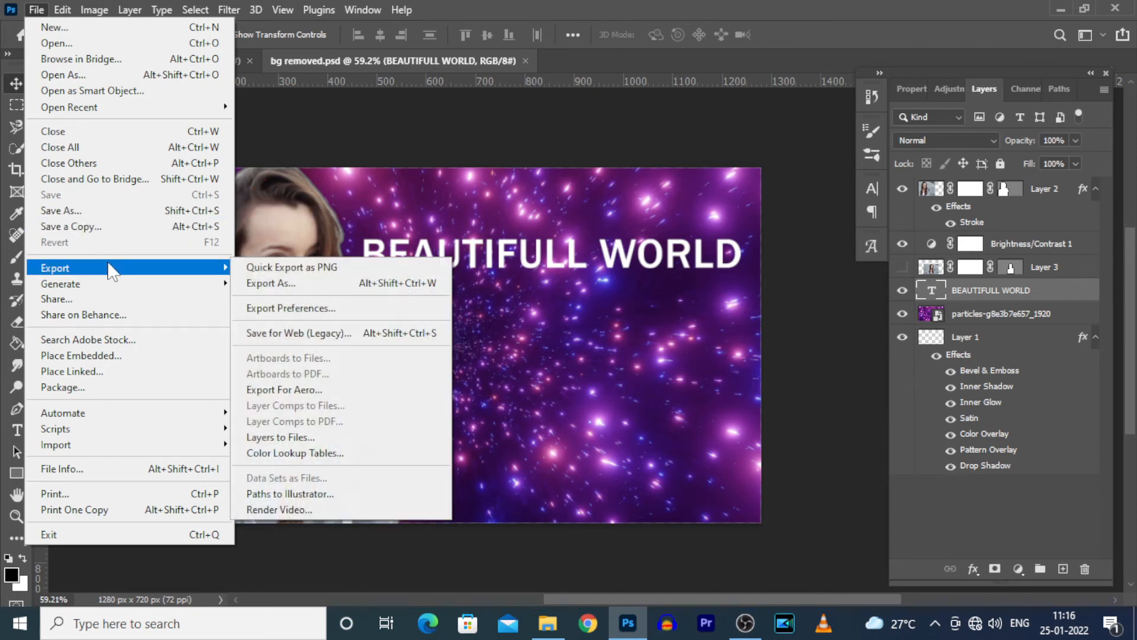
left_click(309, 284)
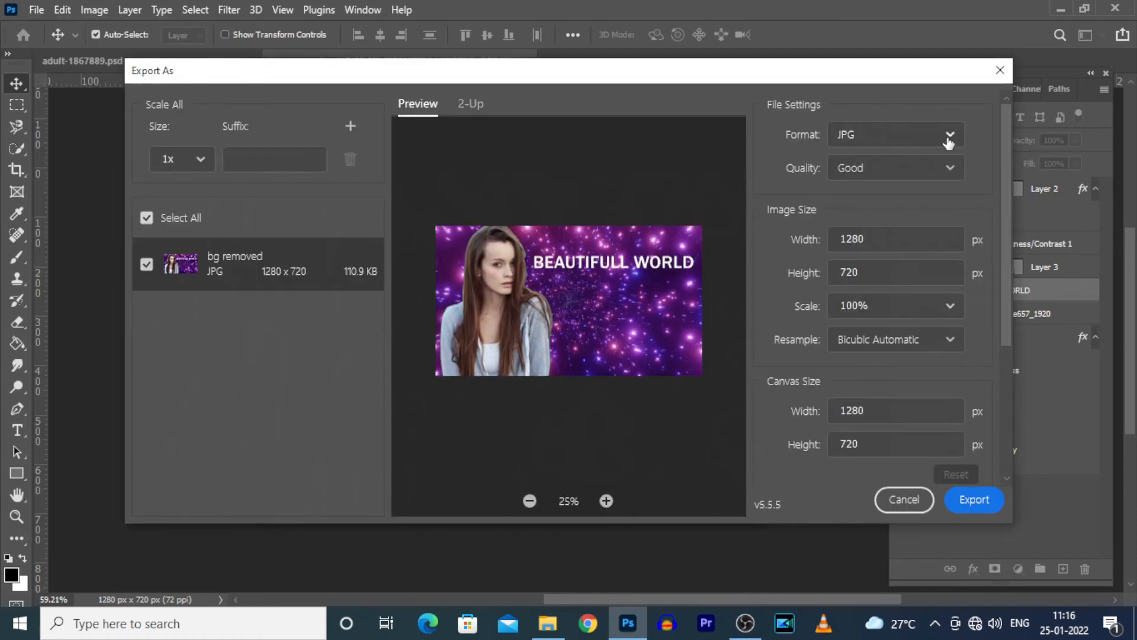
left_click(948, 140)
left_click(897, 196)
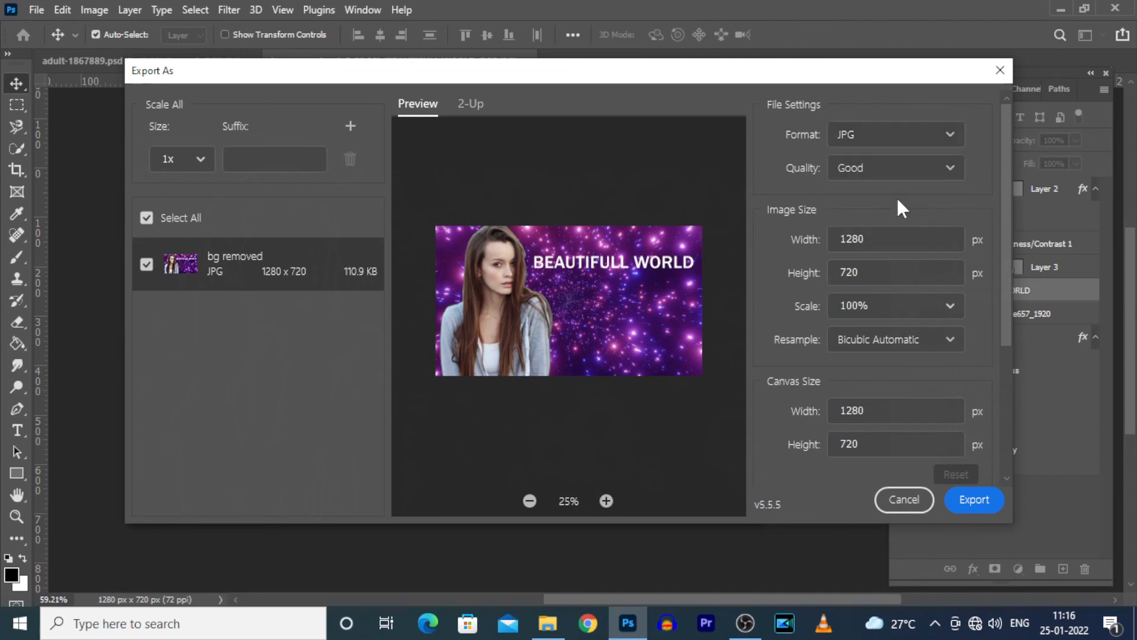
left_click(950, 169)
left_click(850, 360)
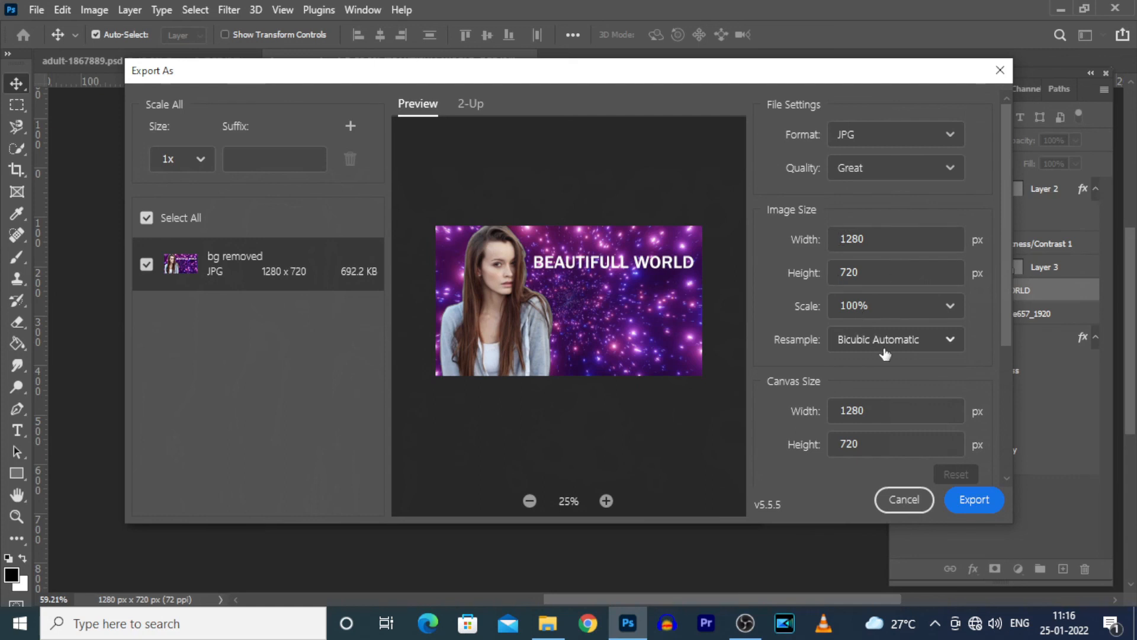
Export the composition as the JPG file "bg removed" into the Downloads folder
left_click(974, 501)
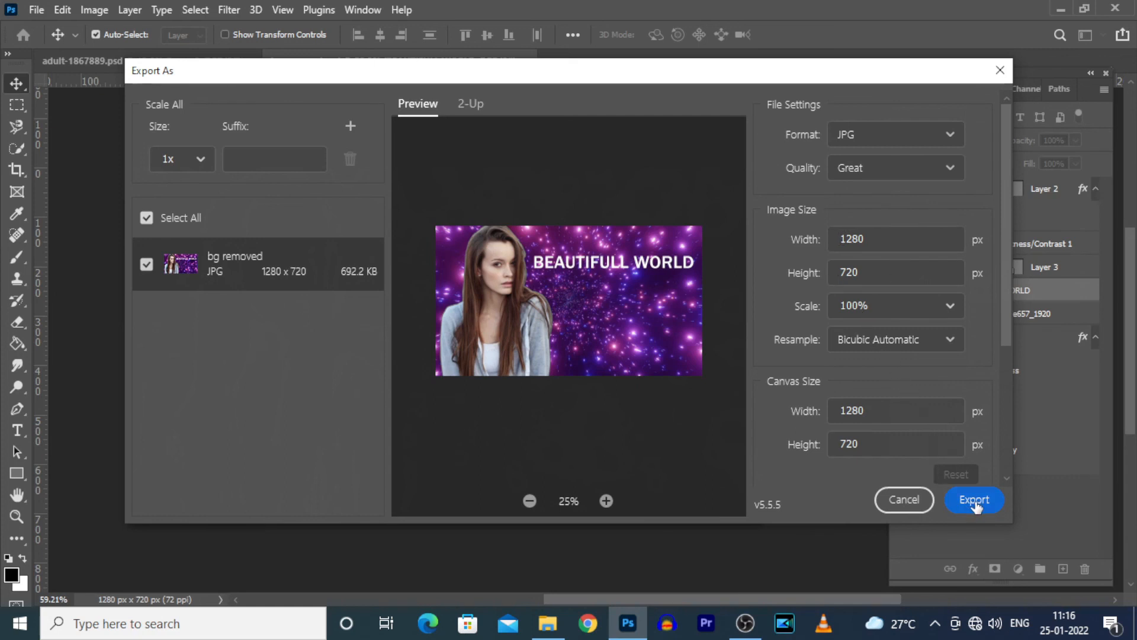
left_click(205, 266)
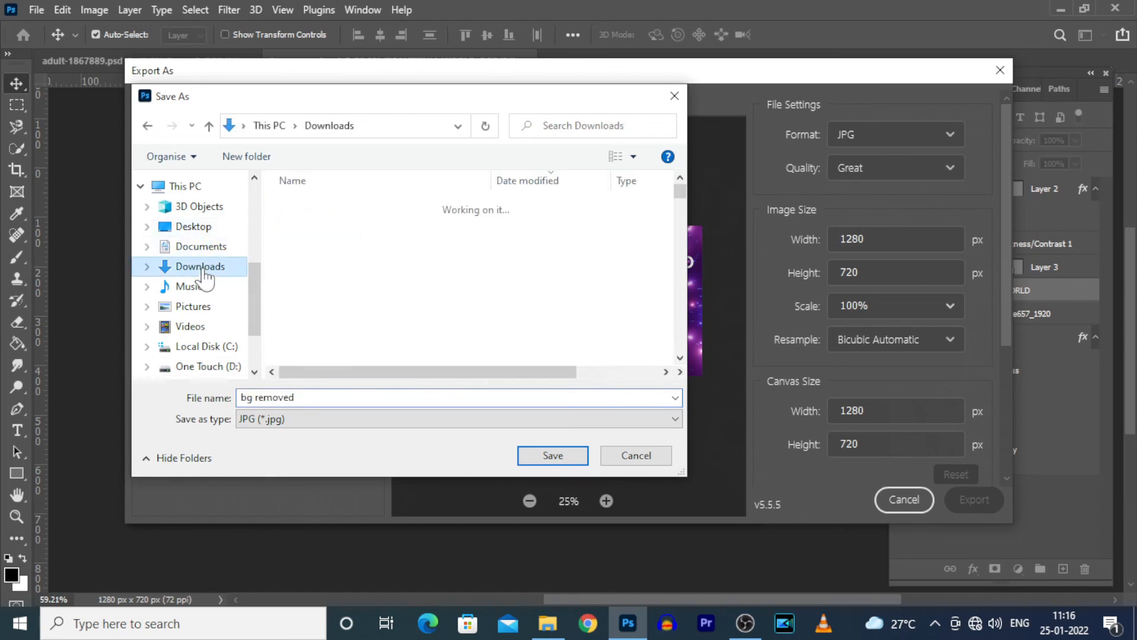
left_click(551, 455)
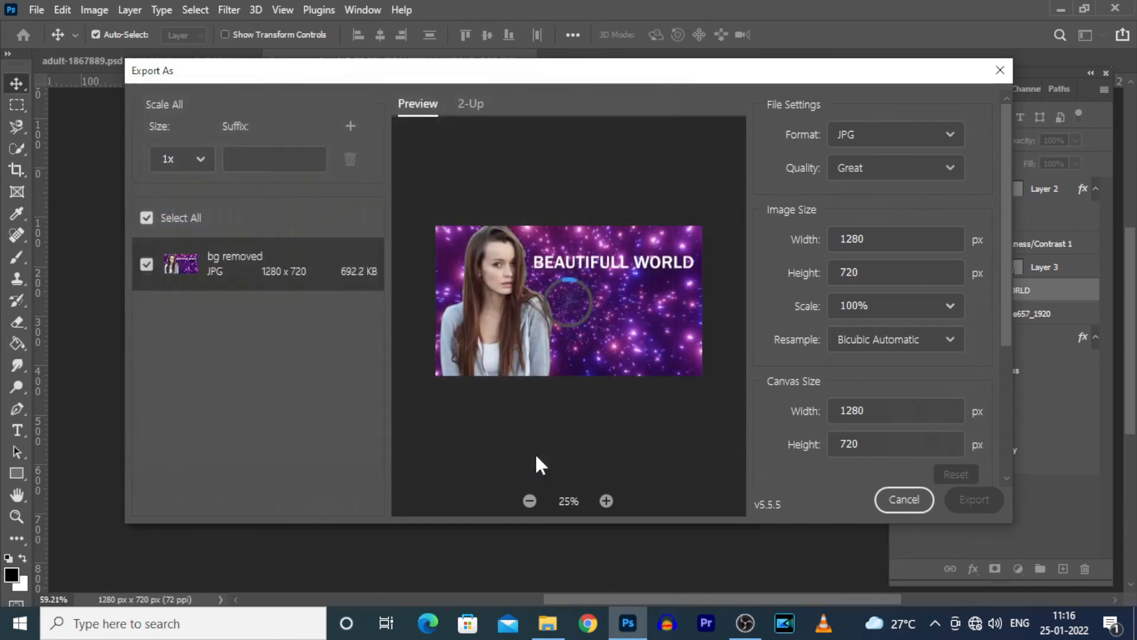
View the exported "bg removed" image from the Downloads folder, close it and return to Photoshop
left_click(548, 624)
double_click(289, 165)
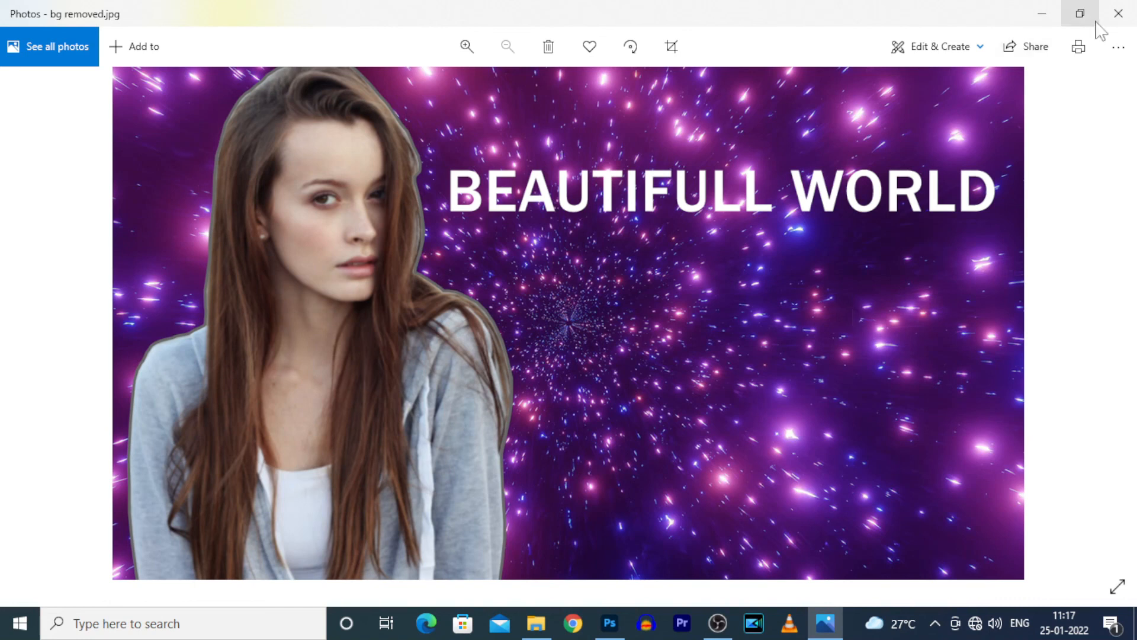
left_click(1118, 13)
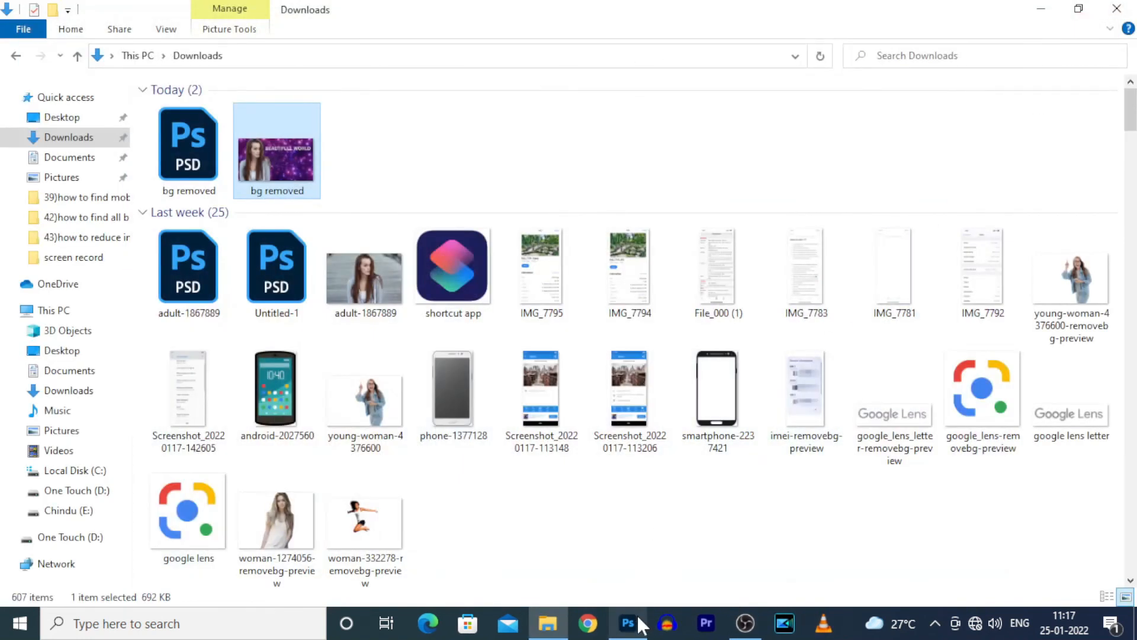
left_click(638, 618)
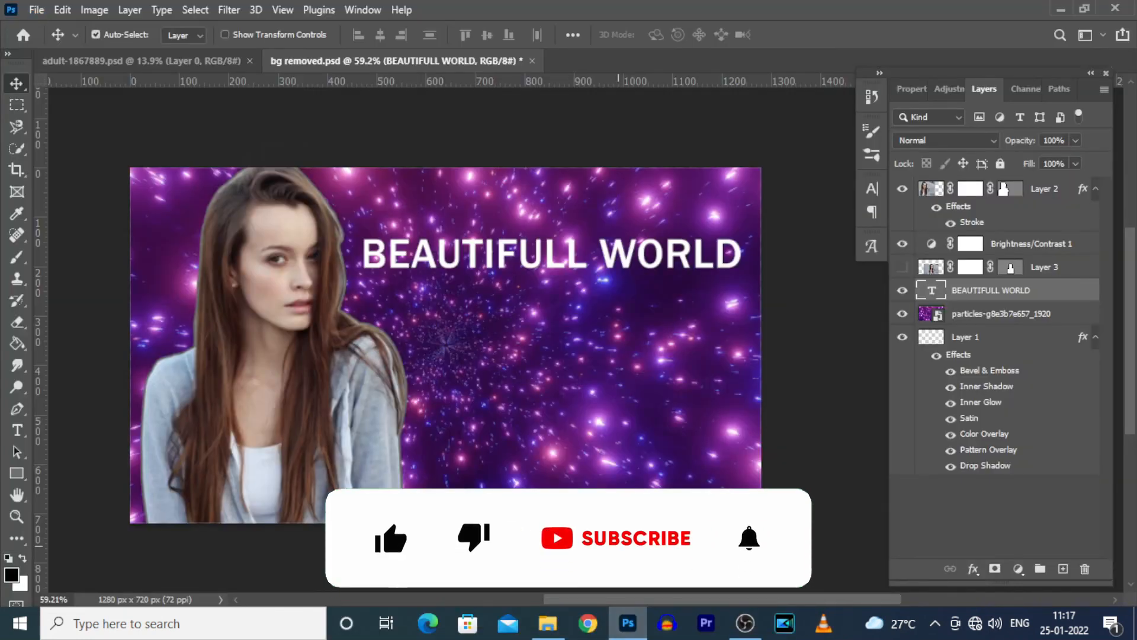